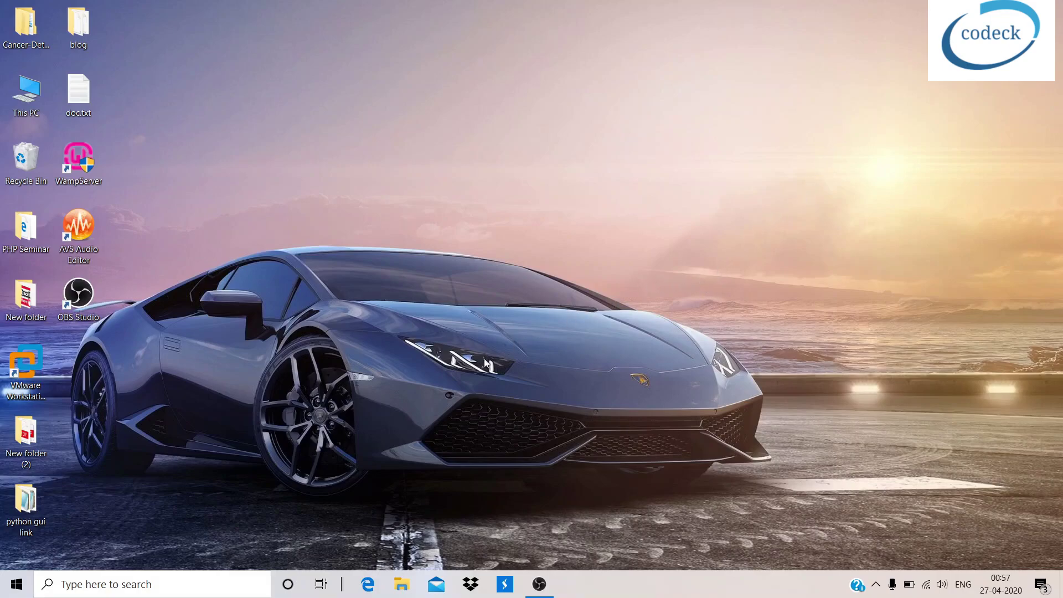
# Open the Startup Apps settings, check which apps launch at login, and close the settings window.
pyautogui.click(191, 592)
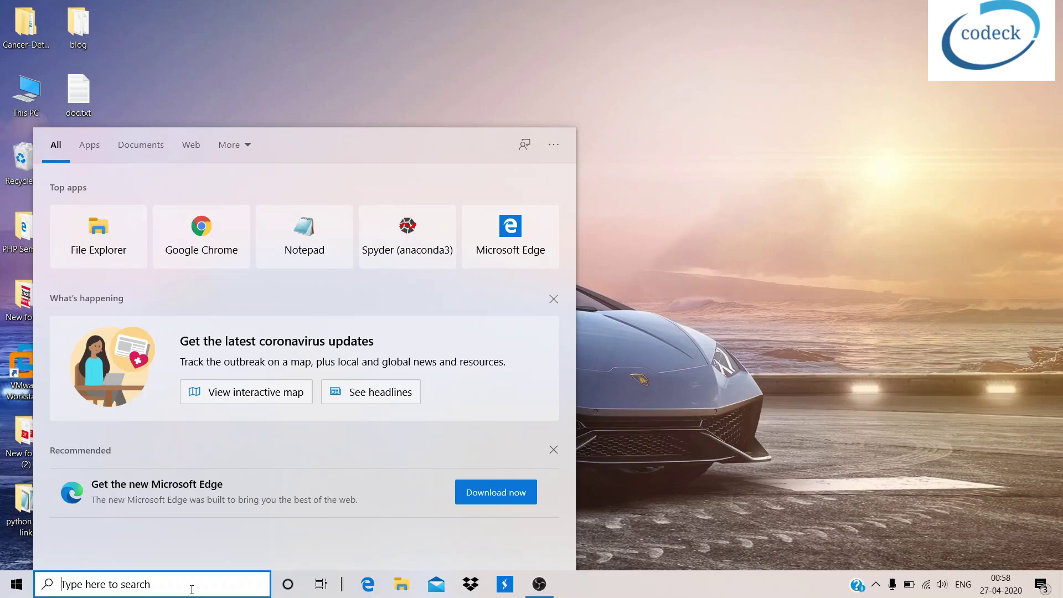
pyautogui.write('sta')
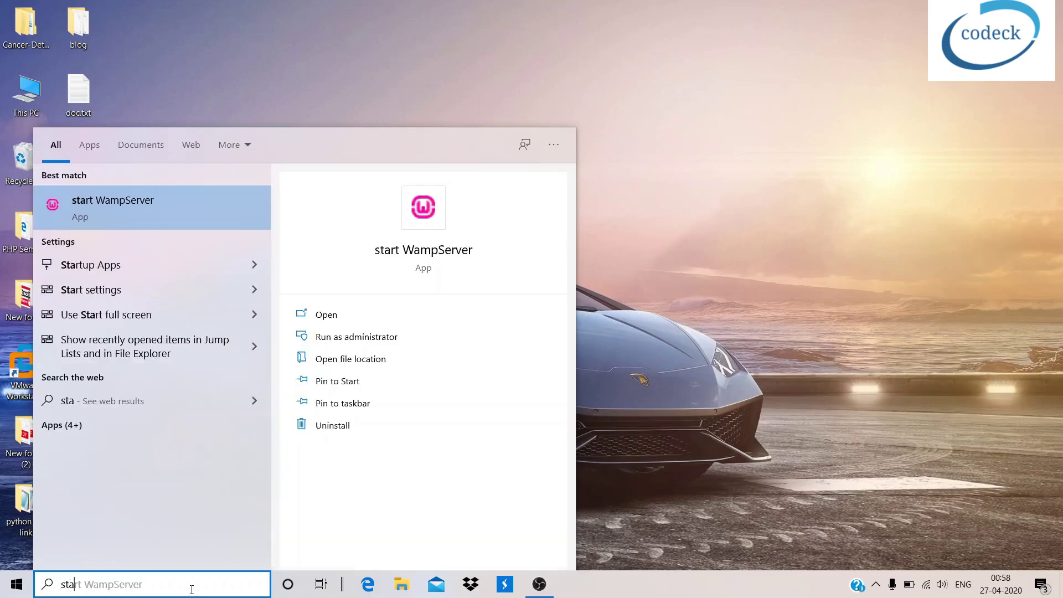
pyautogui.write('rtu')
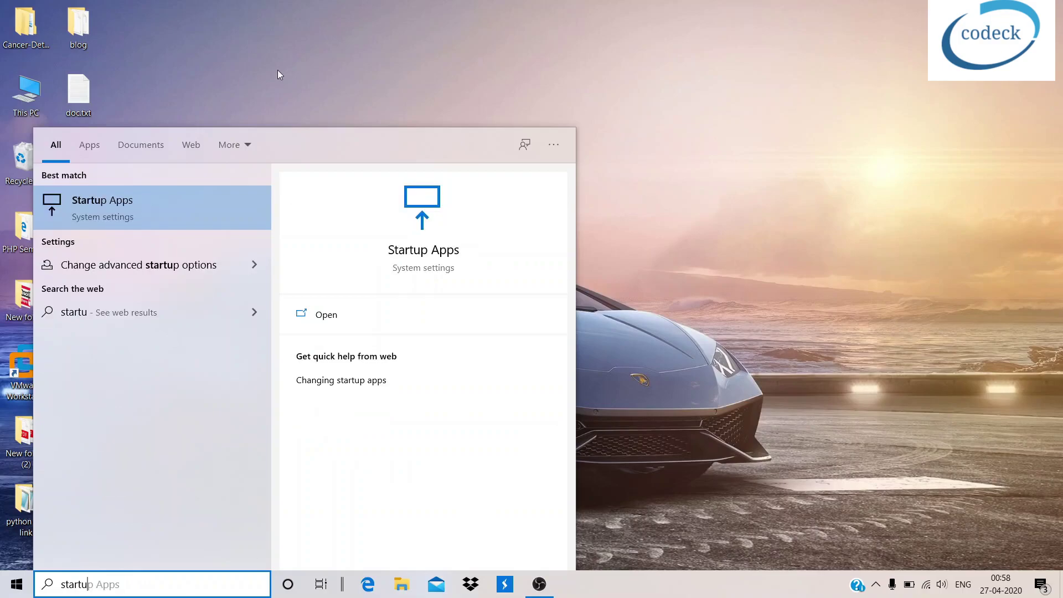
pyautogui.click(148, 219)
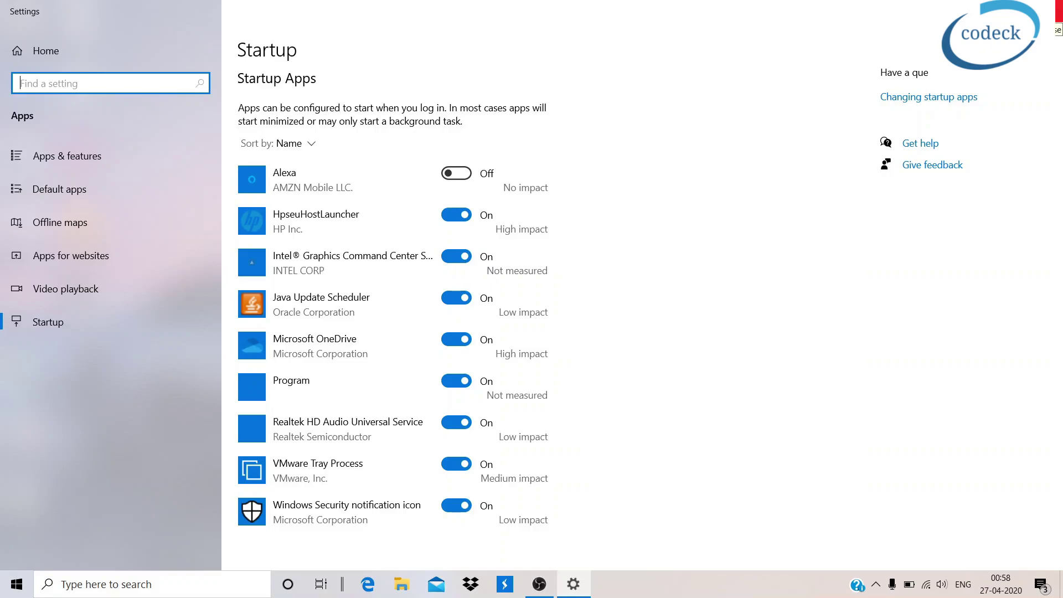
pyautogui.click(1059, 10)
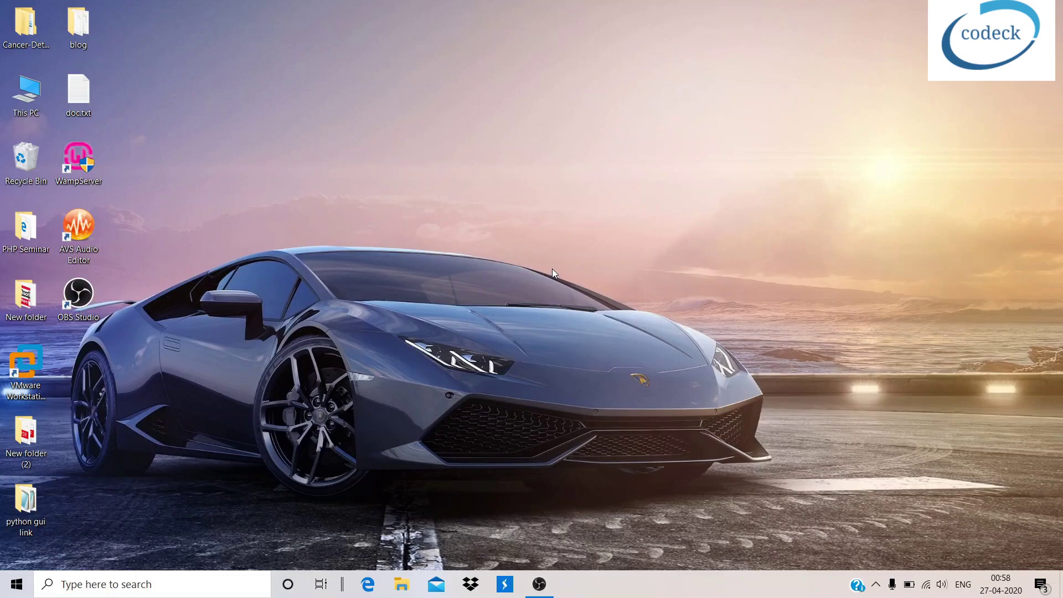
# Search for and open the Background apps settings.
pyautogui.click(130, 583)
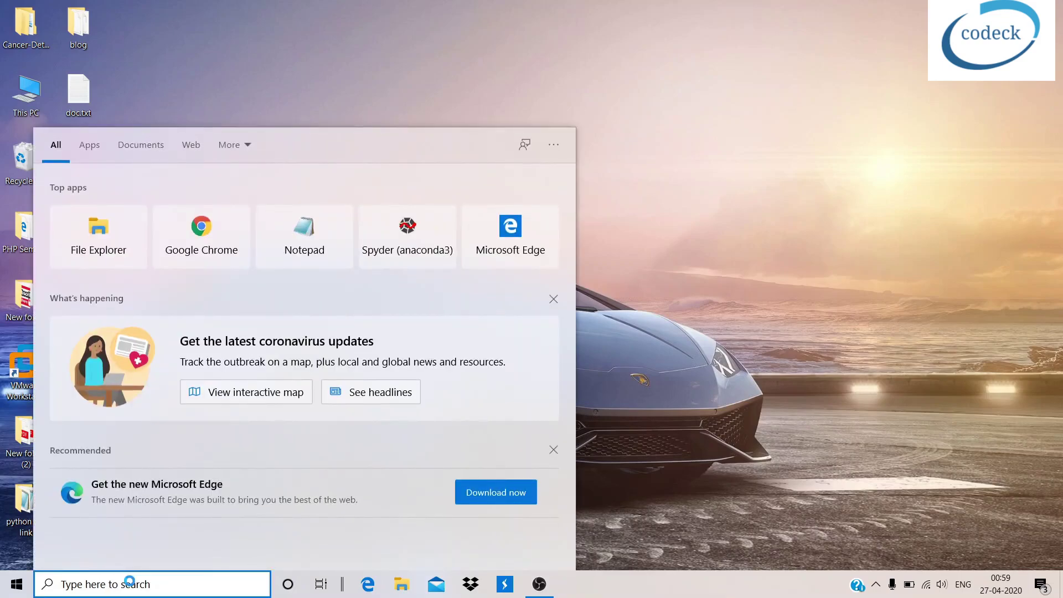
pyautogui.write('back')
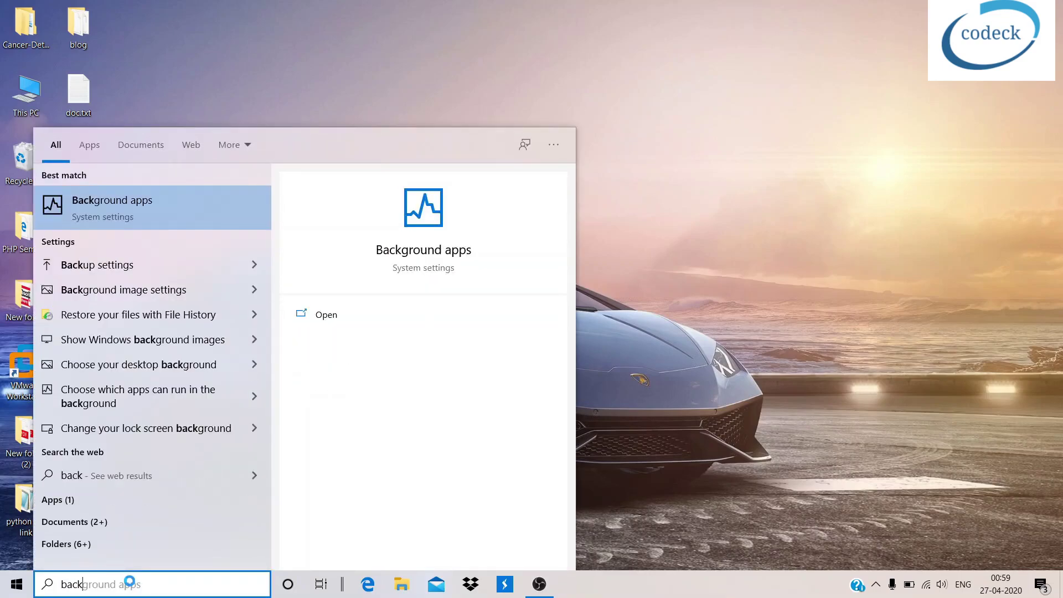
pyautogui.click(177, 205)
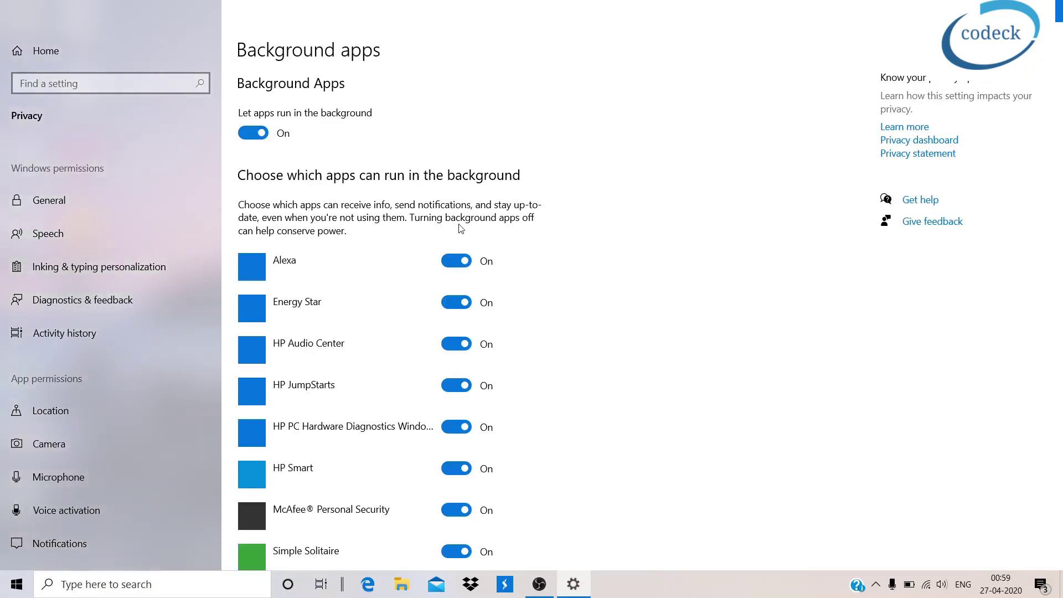
# Turn off background running for Simple Solitaire, review the rest of the app list, and close the settings window.
pyautogui.scroll(-3, 573, 284)
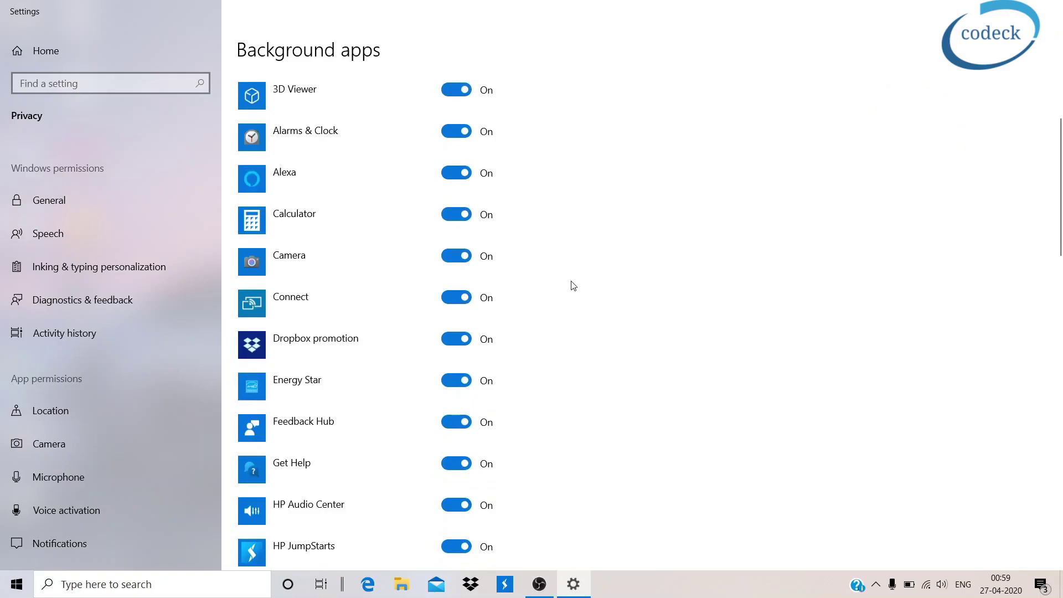
pyautogui.scroll(-1, 574, 286)
pyautogui.scroll(-1, 574, 286)
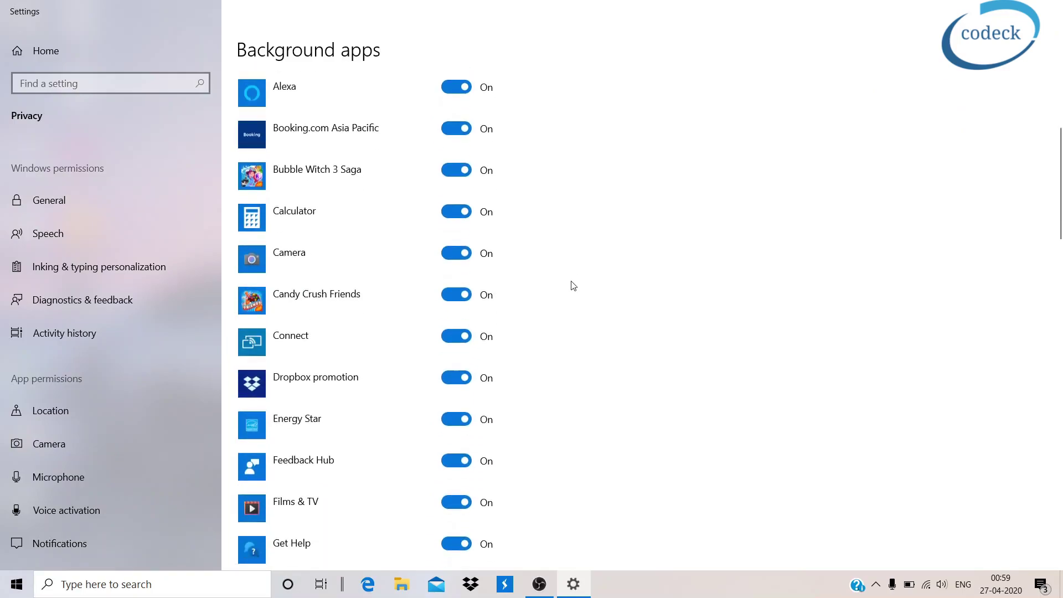
pyautogui.scroll(3, 573, 285)
pyautogui.scroll(-2, 573, 285)
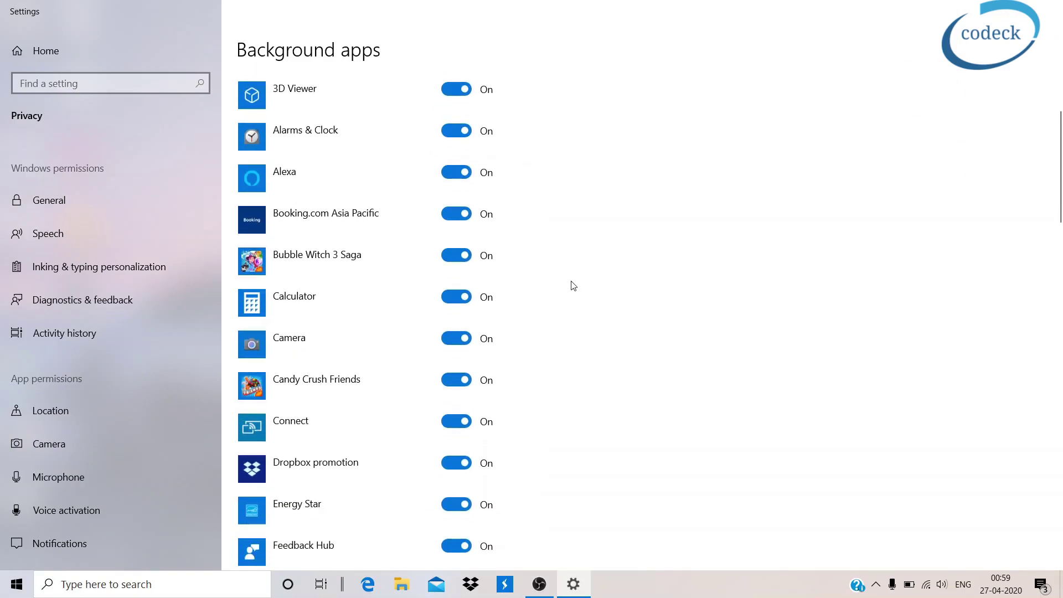
pyautogui.scroll(-2, 573, 285)
pyautogui.scroll(-8, 573, 285)
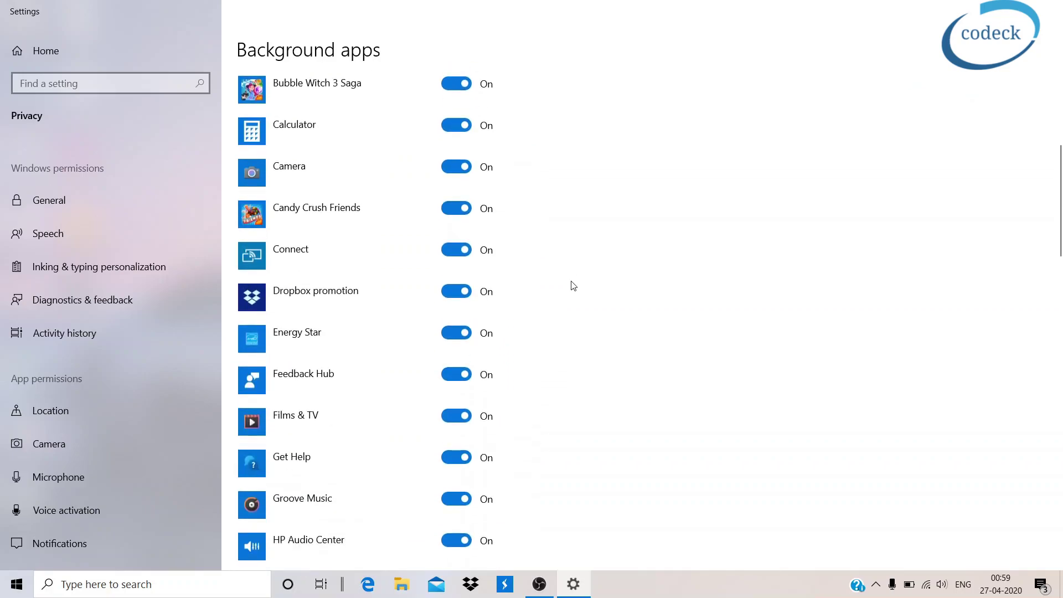
pyautogui.scroll(-12, 574, 286)
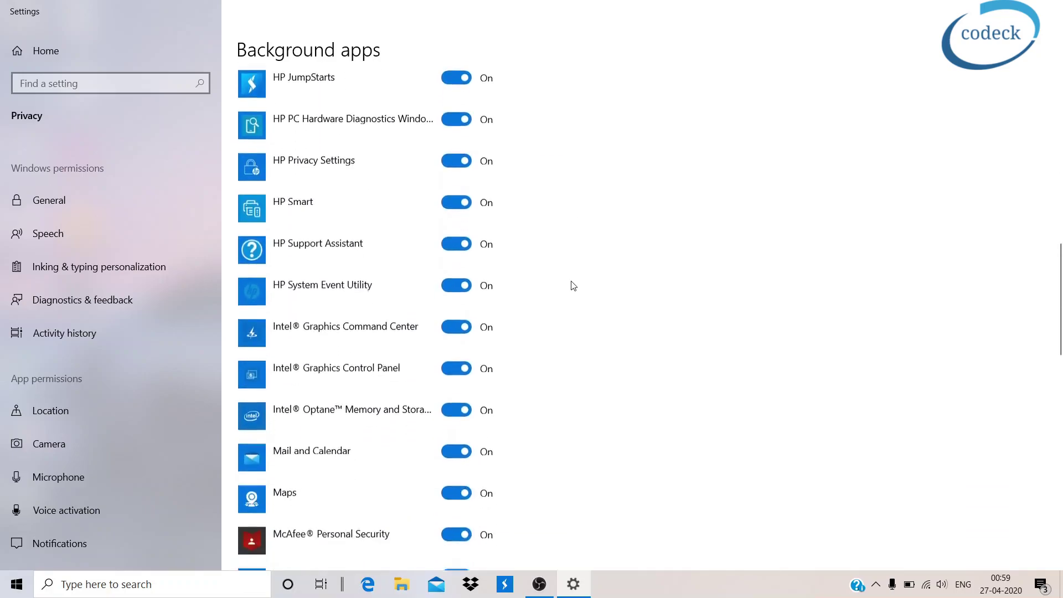
pyautogui.scroll(-6, 573, 285)
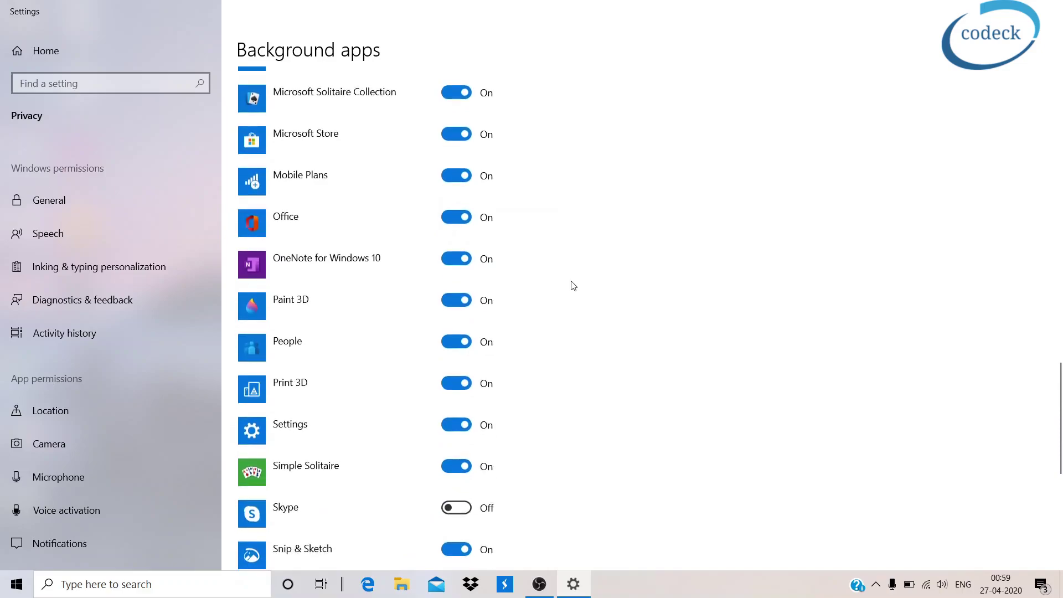
pyautogui.scroll(-2, 573, 285)
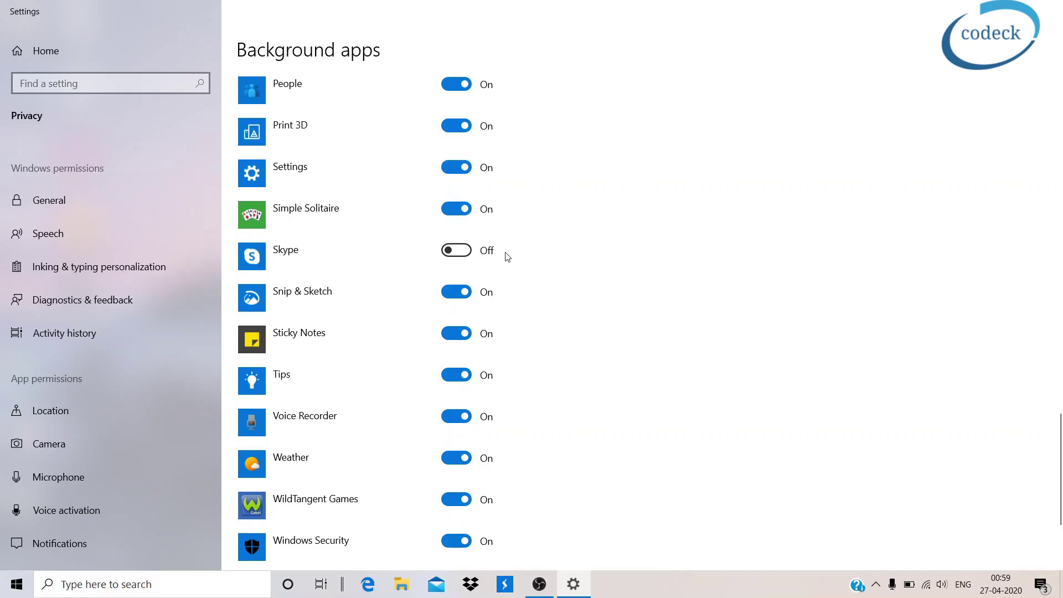
pyautogui.click(464, 216)
pyautogui.scroll(-3, 572, 214)
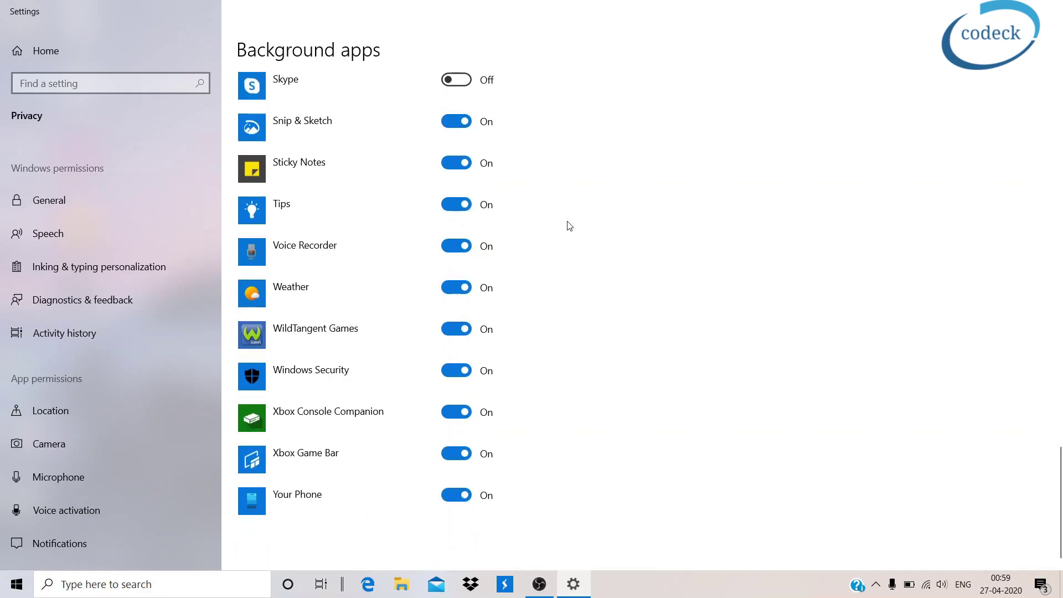
pyautogui.scroll(6, 526, 255)
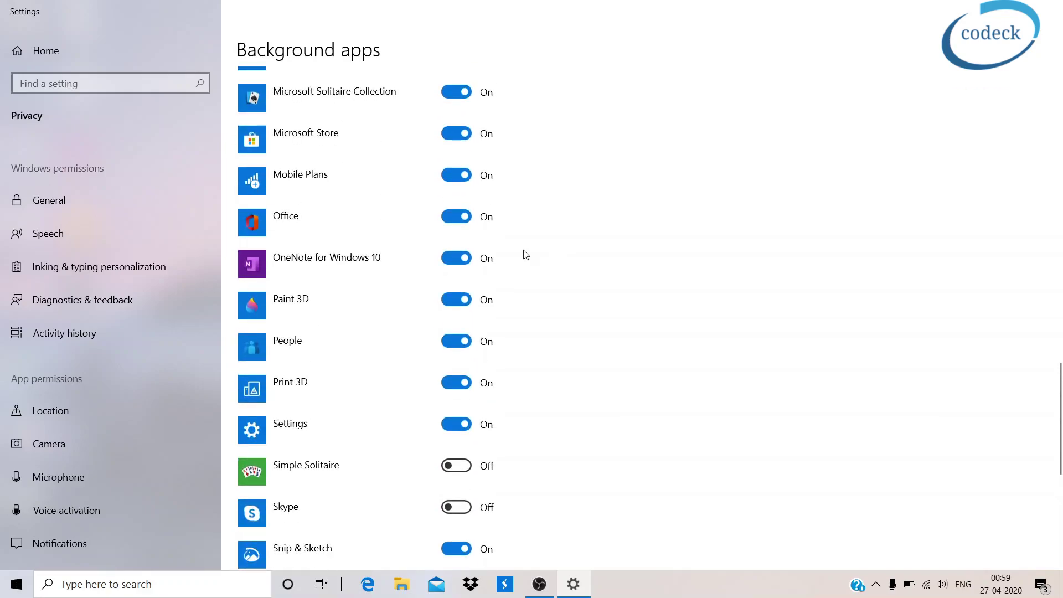
pyautogui.scroll(3, 526, 255)
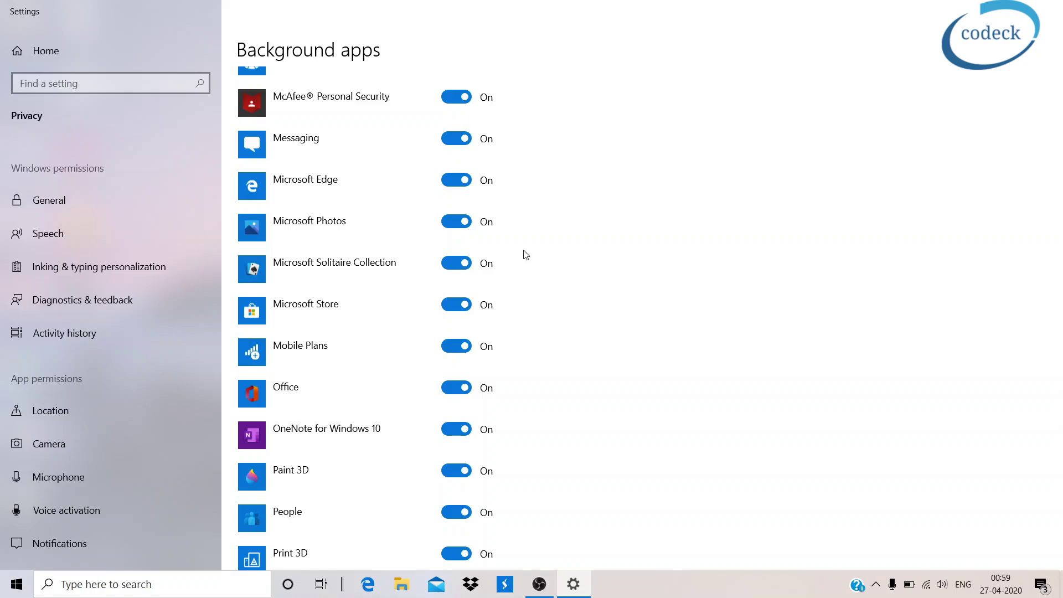
pyautogui.click(1049, 8)
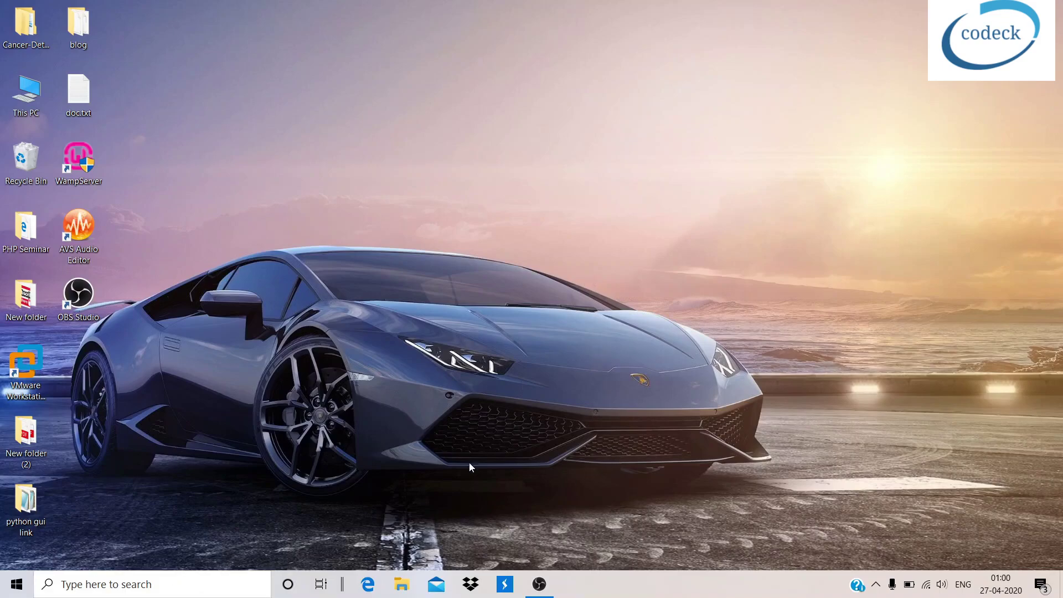
# Open Apps and Features, look through the installed apps for ones to uninstall, and close the settings window.
pyautogui.press('super+x')
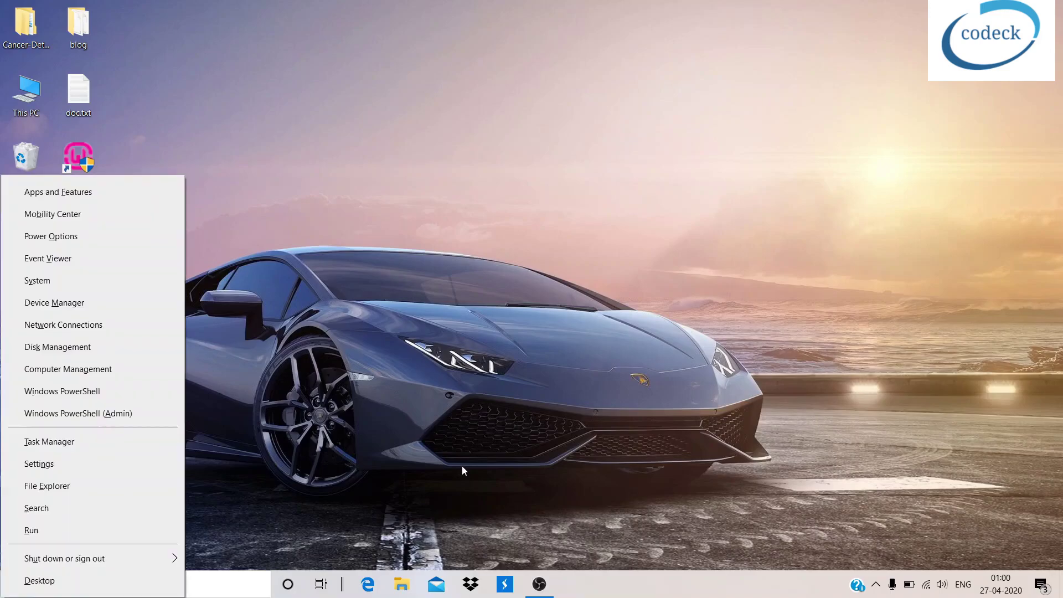
pyautogui.click(79, 193)
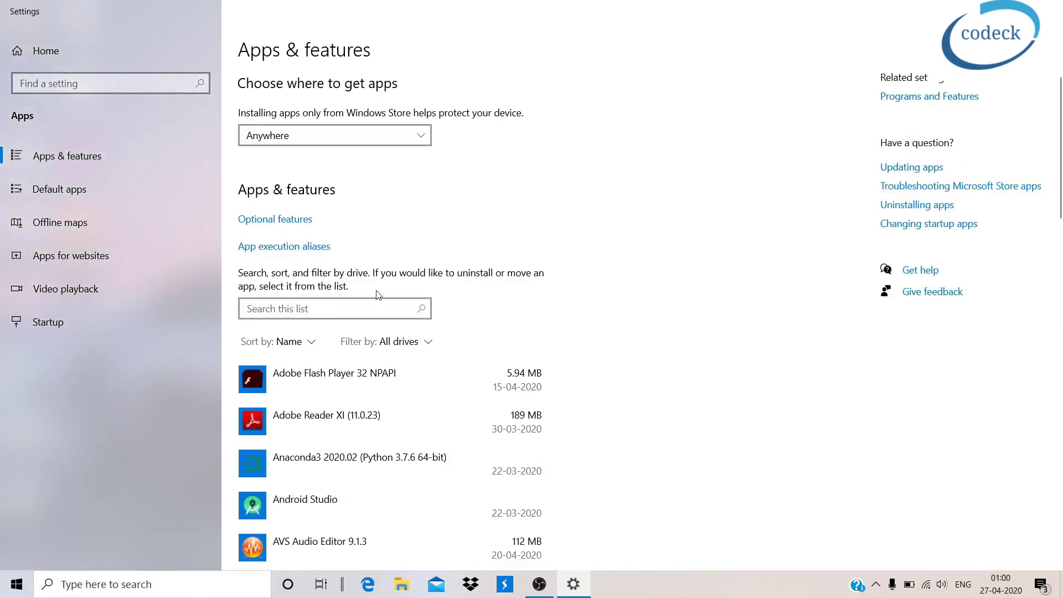
pyautogui.scroll(-1, 583, 363)
pyautogui.scroll(-15, 584, 364)
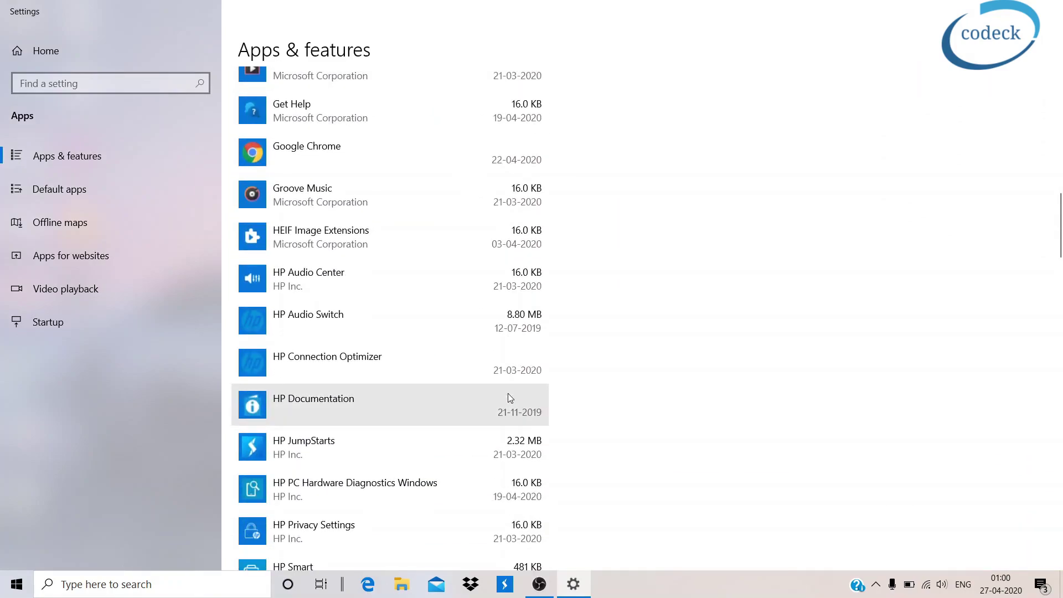
pyautogui.scroll(15, 510, 397)
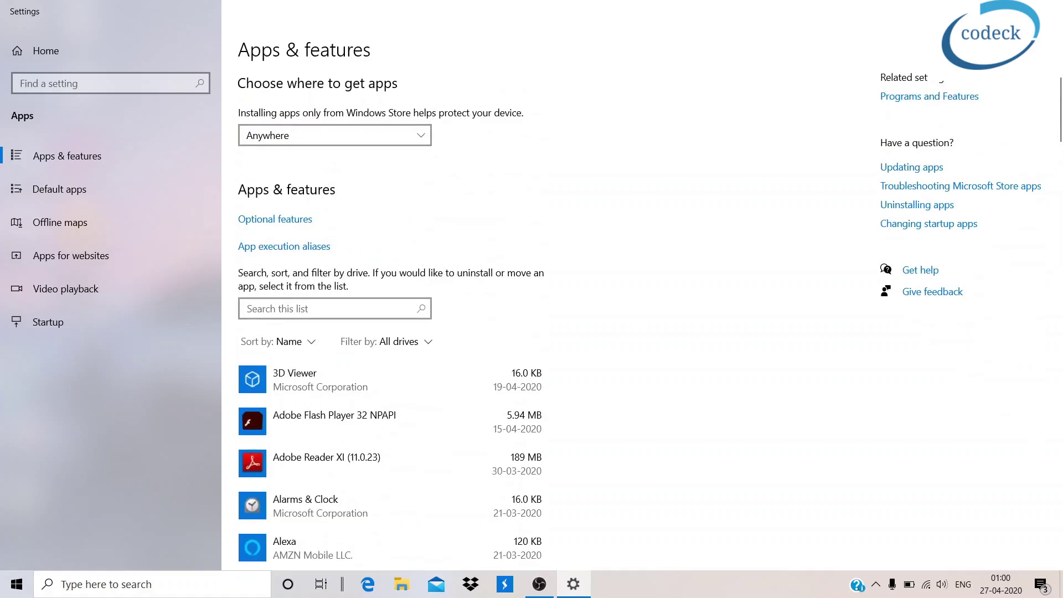
pyautogui.click(1051, 9)
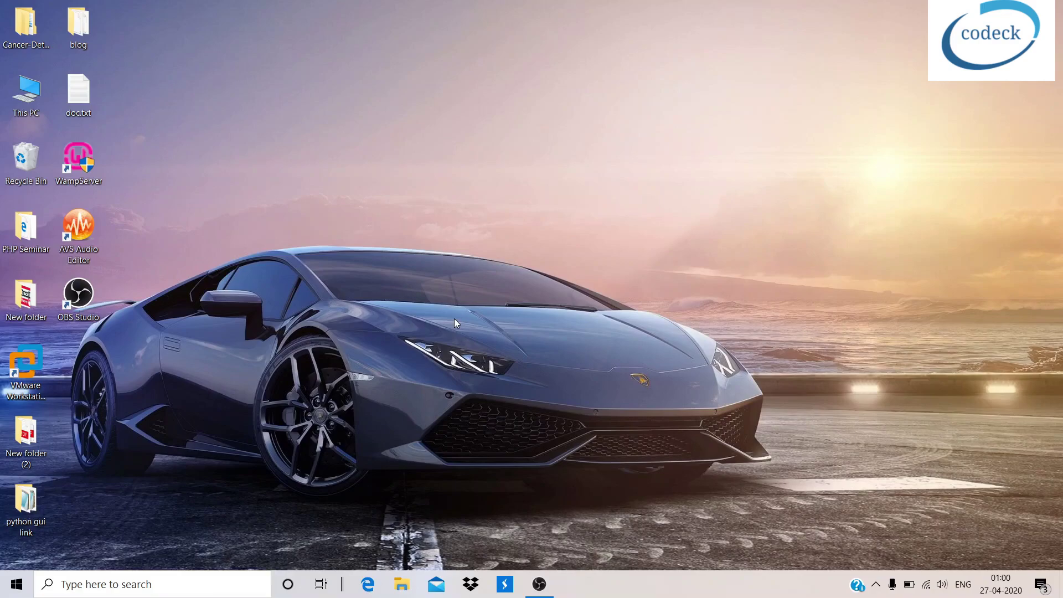
# Open the Check for updates settings to examine the Windows Update status.
pyautogui.click(167, 584)
pyautogui.write('up')
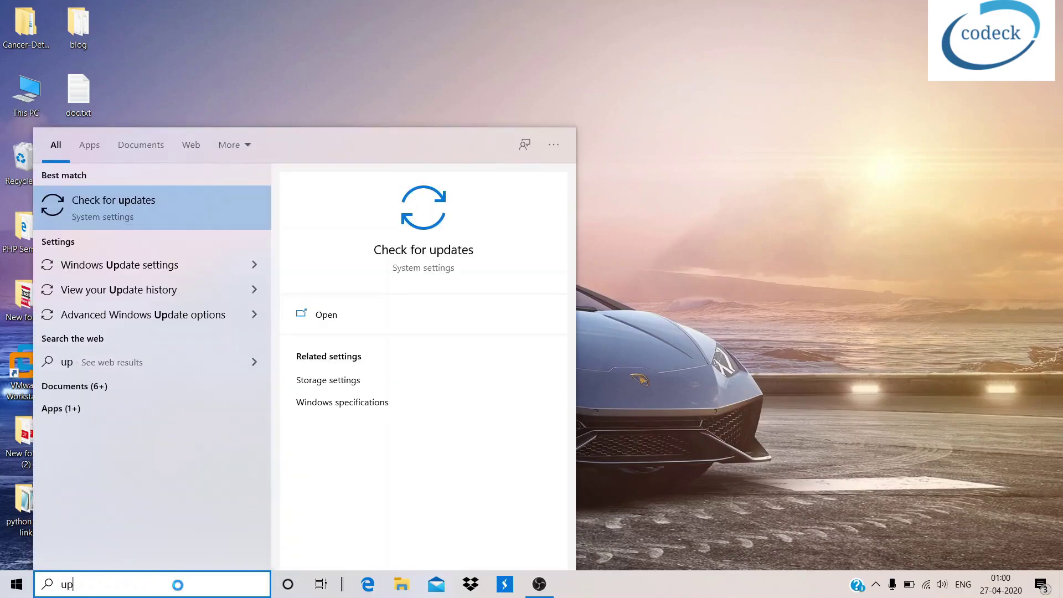
pyautogui.click(135, 215)
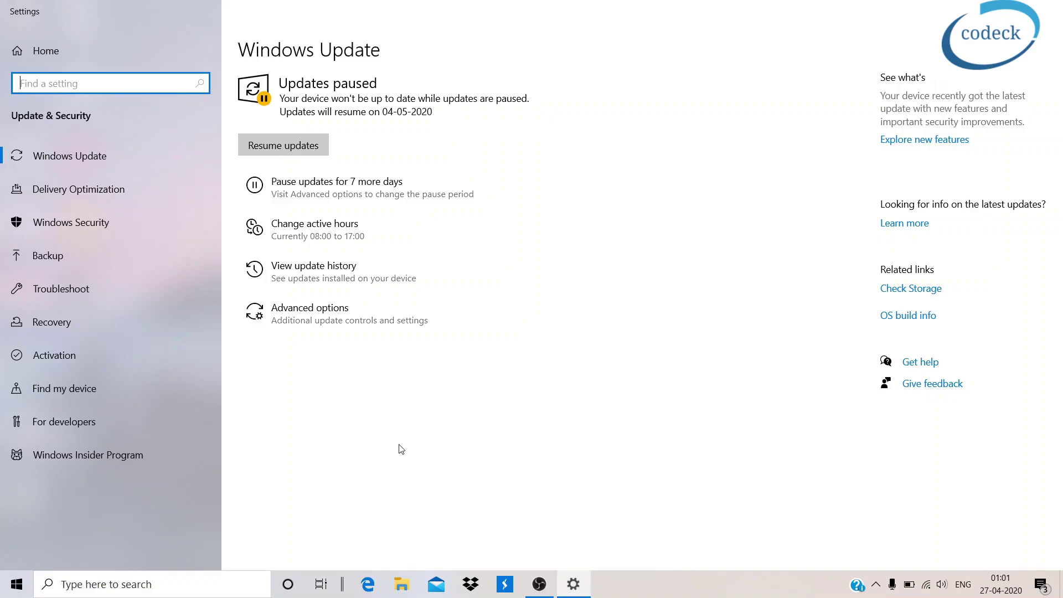
# Start a quick scan in Windows Security's Virus & threat protection, minimize its window, and close the settings window.
pyautogui.click(71, 225)
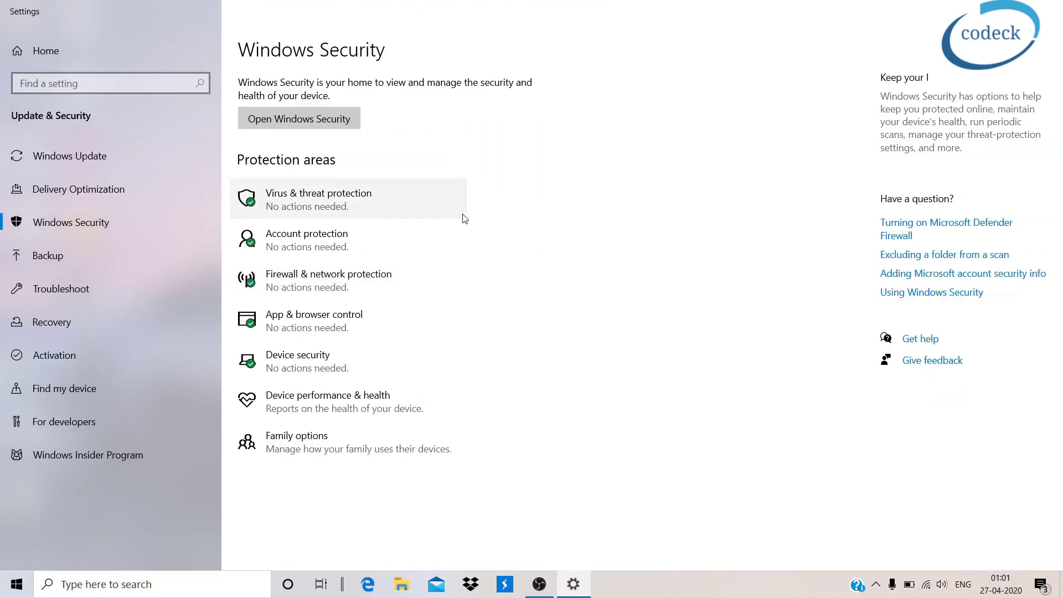
pyautogui.click(314, 209)
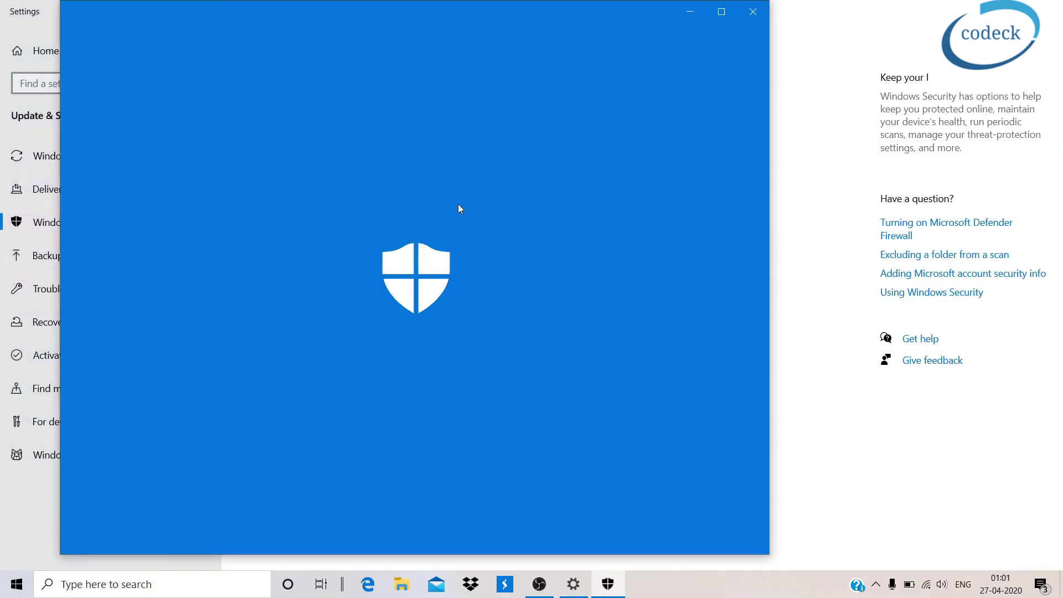
pyautogui.scroll(-2, 466, 252)
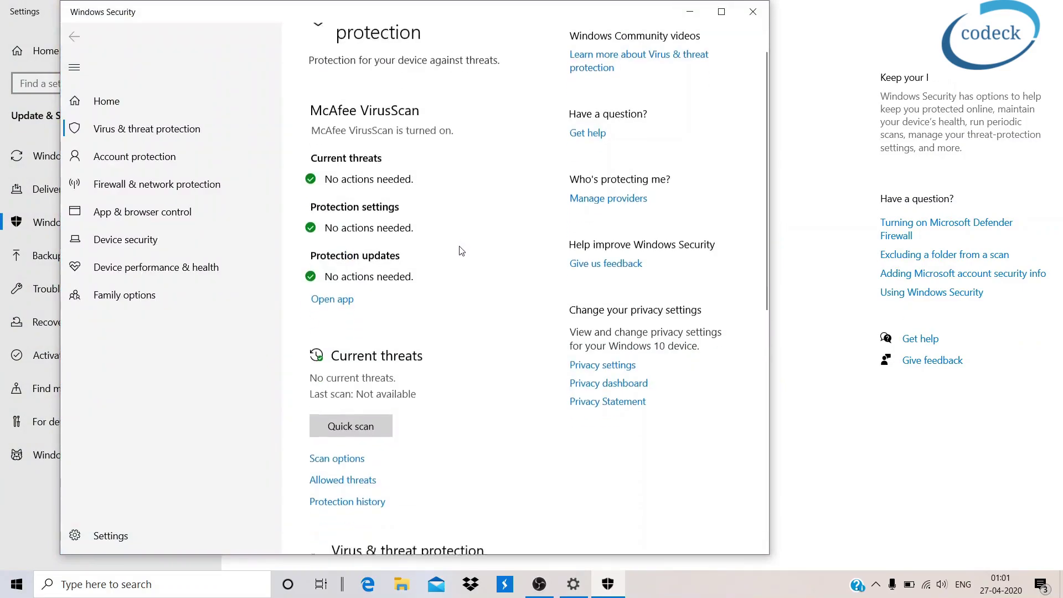
pyautogui.click(371, 398)
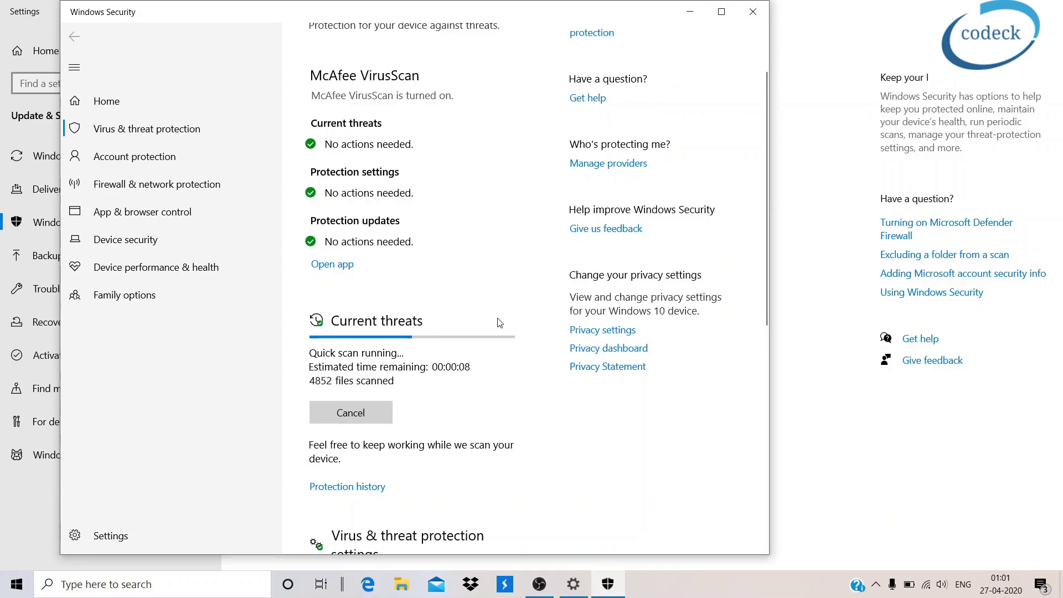
pyautogui.click(702, 18)
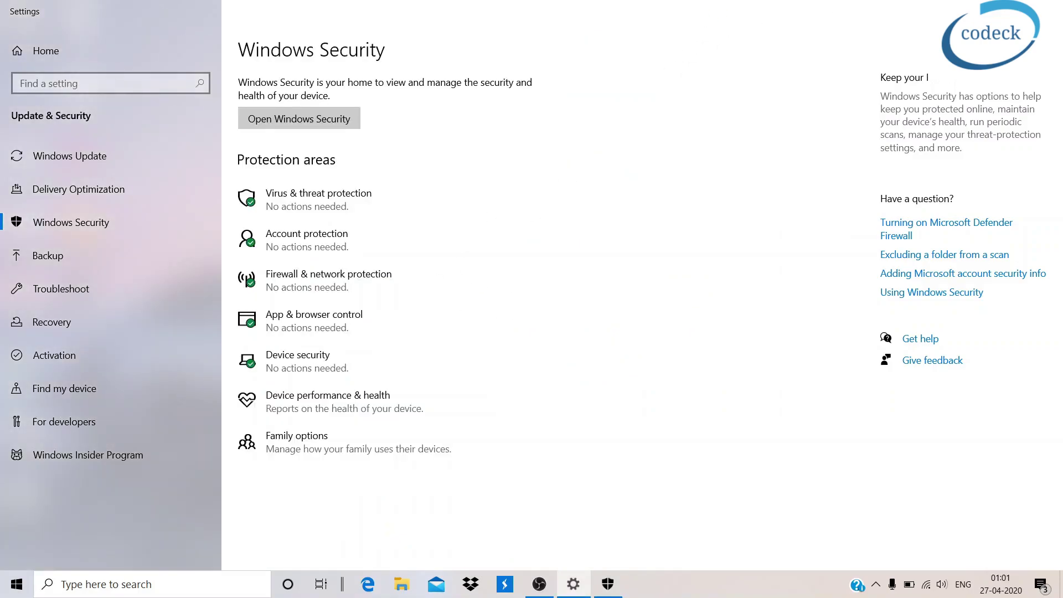
pyautogui.click(1050, 8)
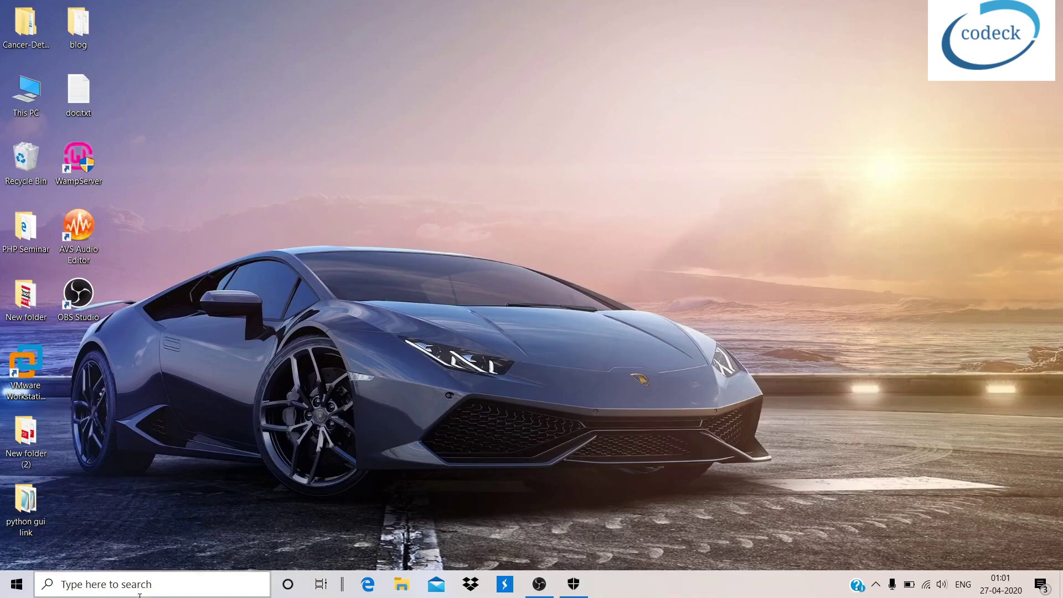
# Open Defragment and Optimize Drives and optimize the Windows (D:) drive.
pyautogui.click(139, 587)
pyautogui.write('def')
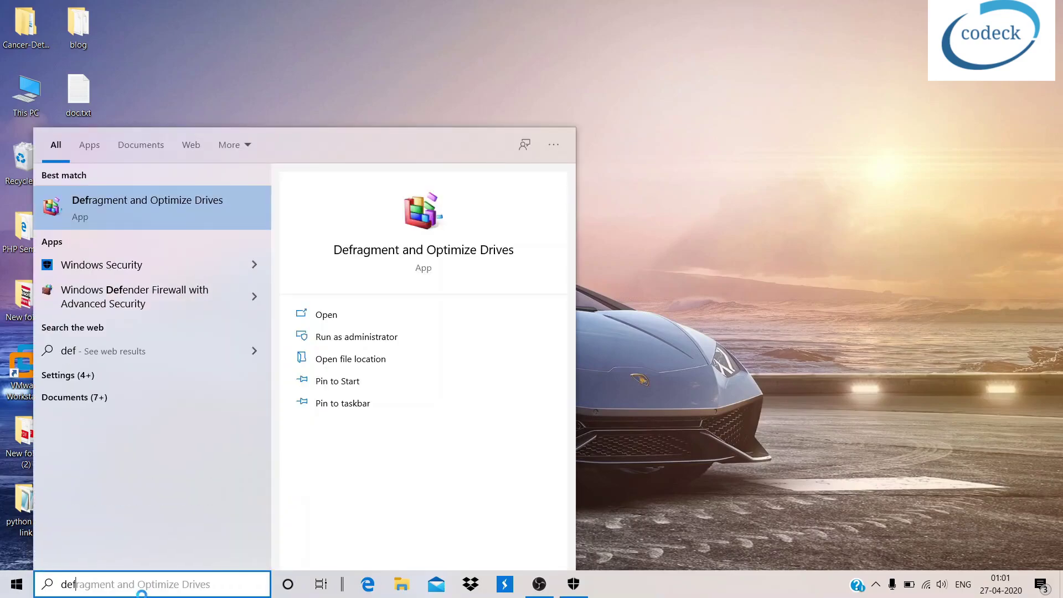
pyautogui.click(171, 204)
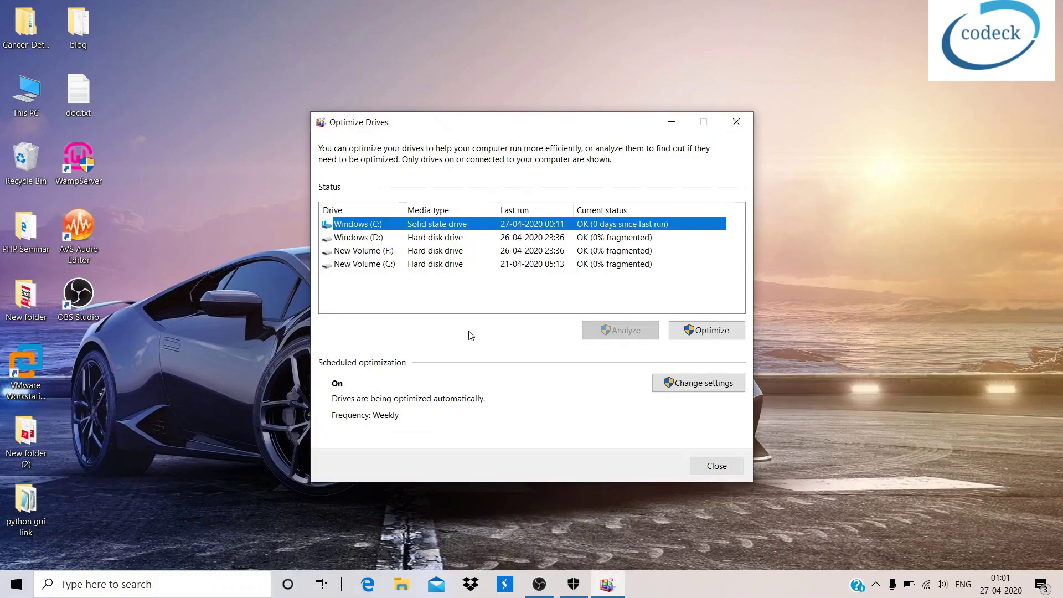
pyautogui.click(393, 239)
pyautogui.click(698, 332)
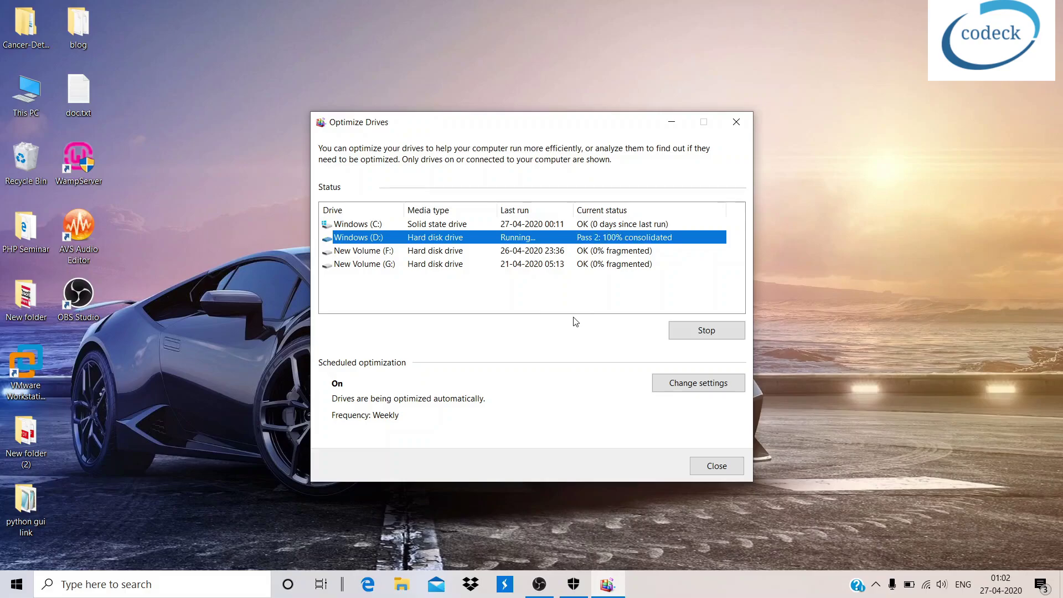
# Close the Optimize Drives window, open the Windows Temp folder with the Run command temp, select all its items, and close the folder.
pyautogui.click(714, 471)
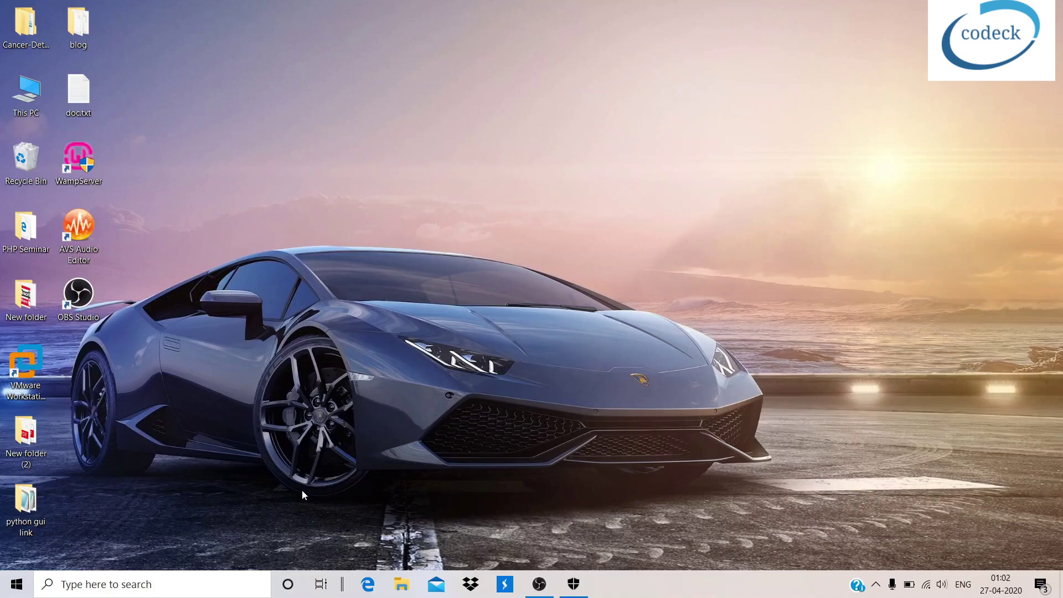
pyautogui.press('super+r')
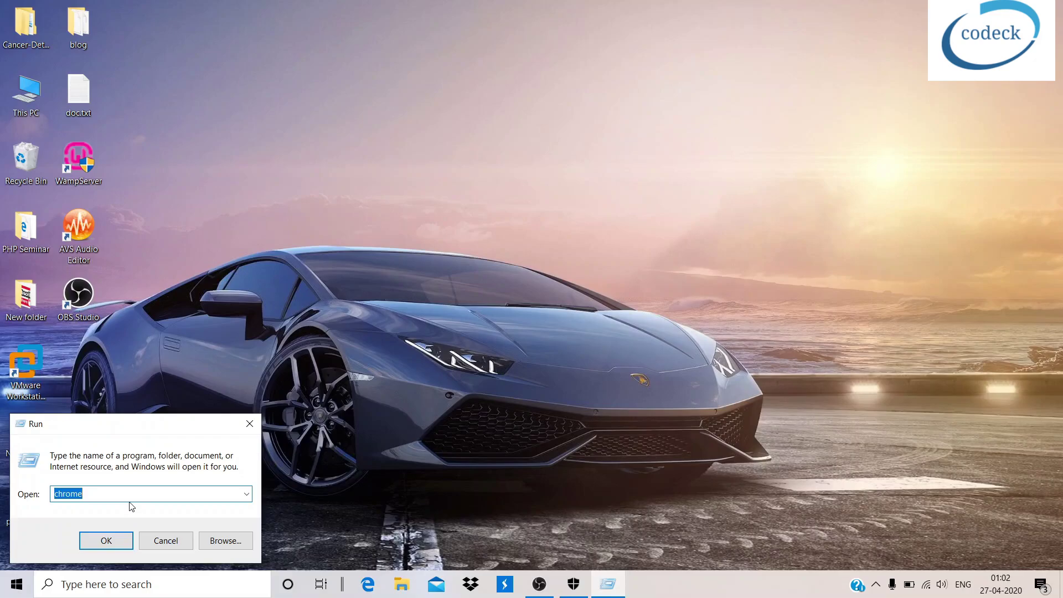
pyautogui.write('%temp%')
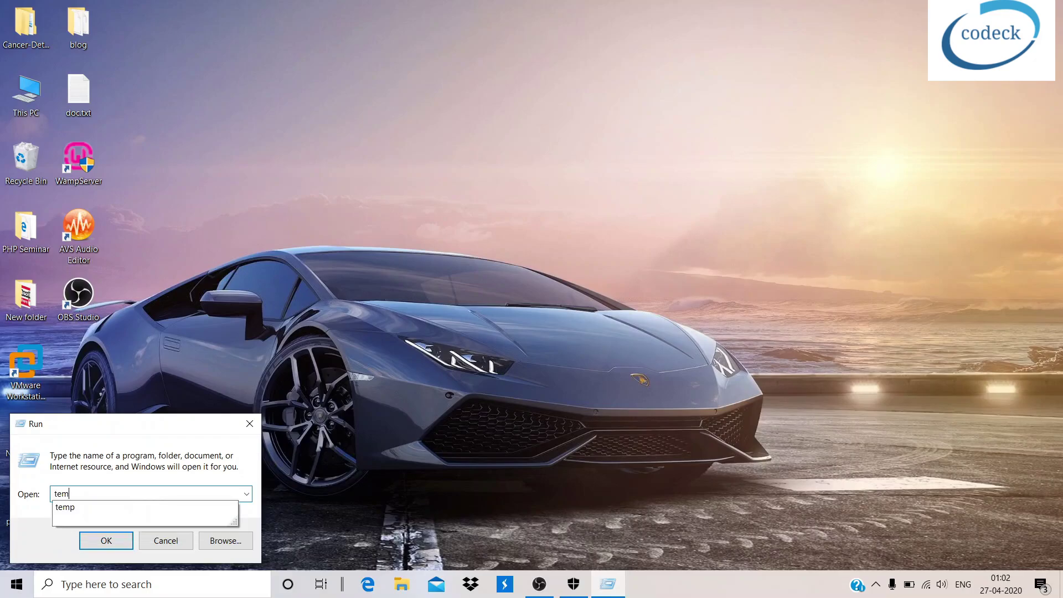
pyautogui.press('Return')
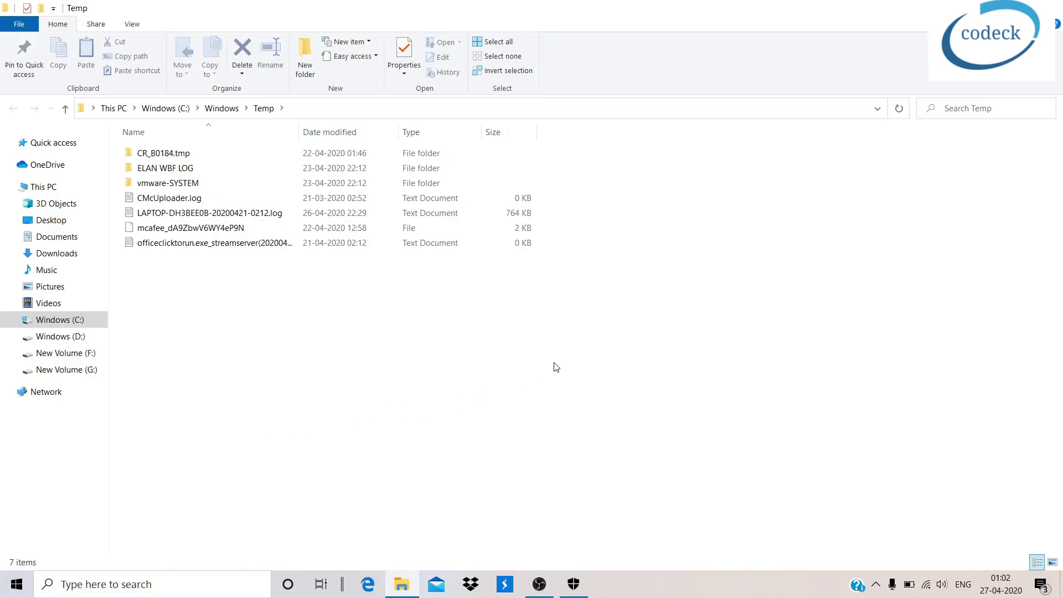
pyautogui.moveTo(244, 341); pyautogui.dragTo(165, 151)
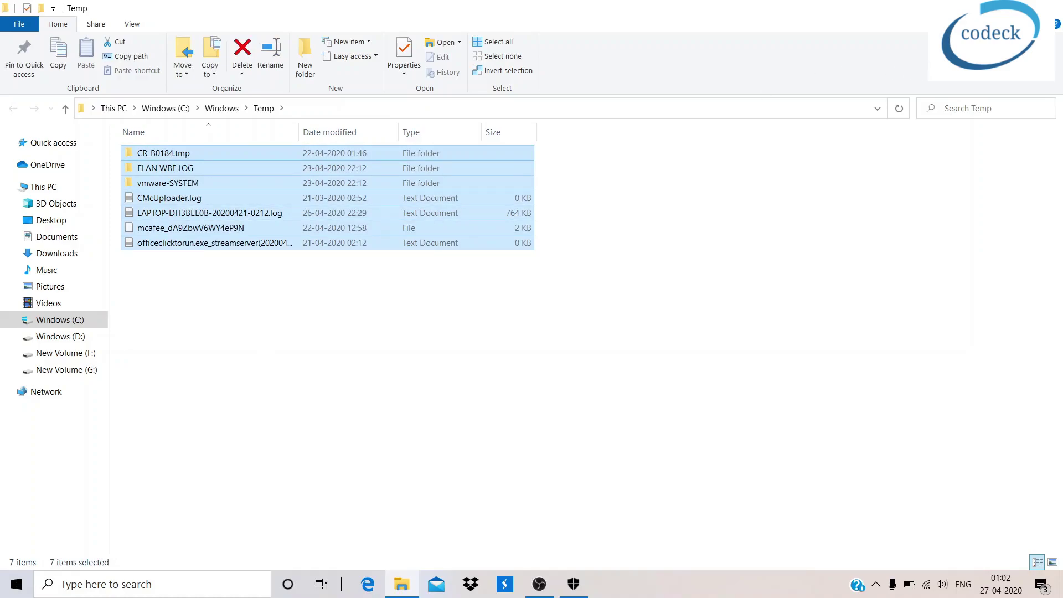
pyautogui.click(1050, 6)
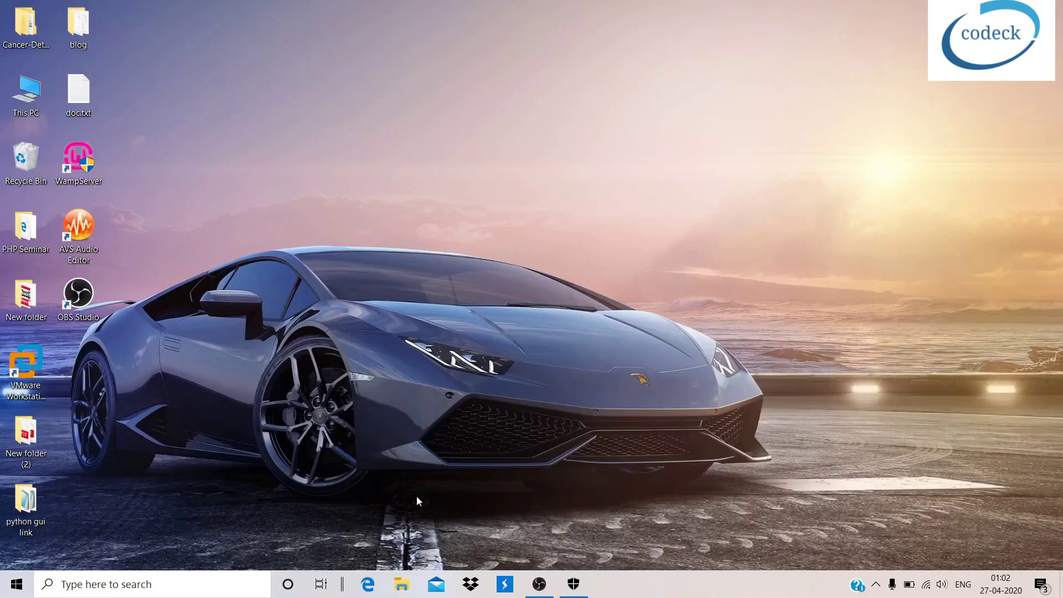
# Open the user's temporary folder with the Run command %temp%, try to delete all its items, and close the folder.
pyautogui.press('super+r')
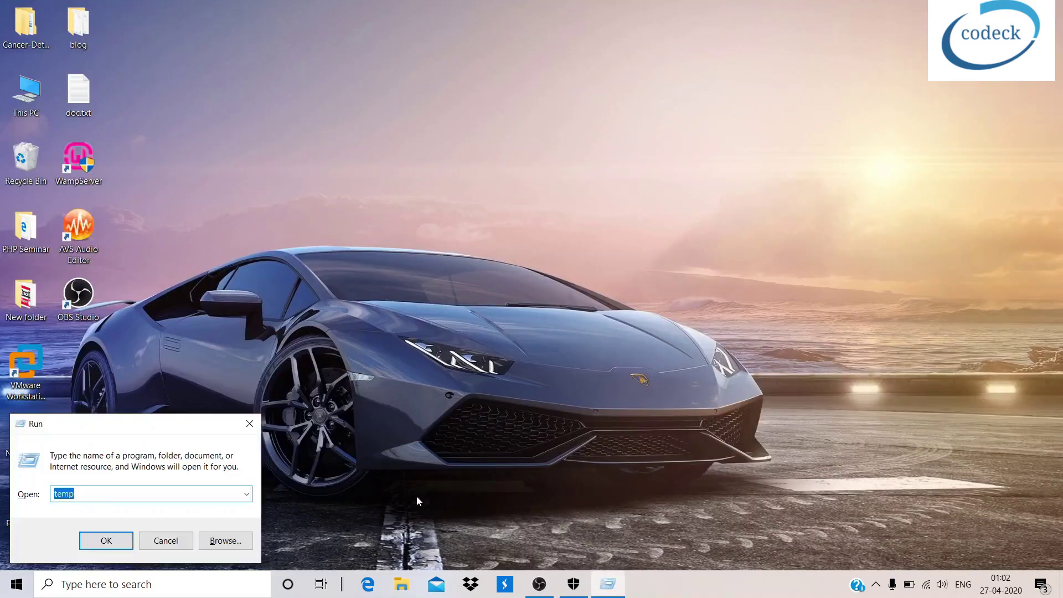
pyautogui.write('%t')
pyautogui.press('Down')
pyautogui.press('Return')
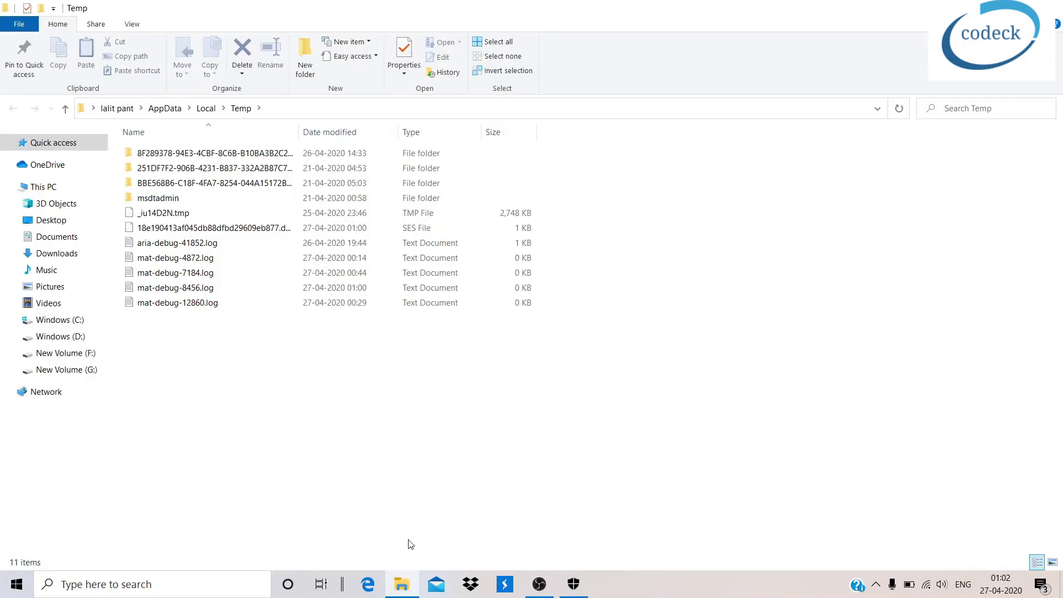
pyautogui.hotkey('ctrl', 'a')
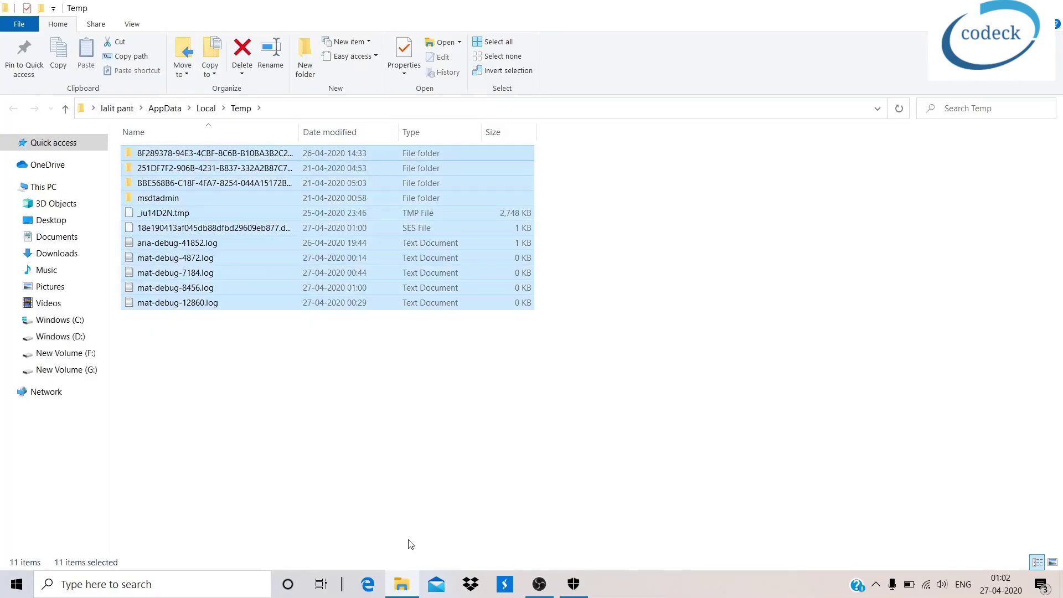
pyautogui.click(239, 46)
pyautogui.click(620, 255)
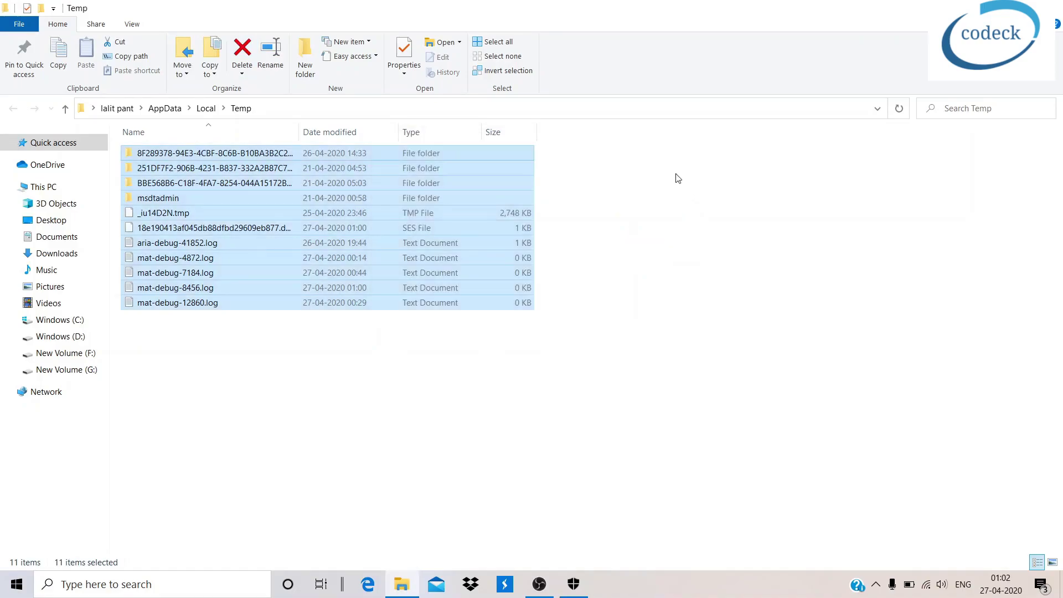
pyautogui.hotkey('alt', 'F4')
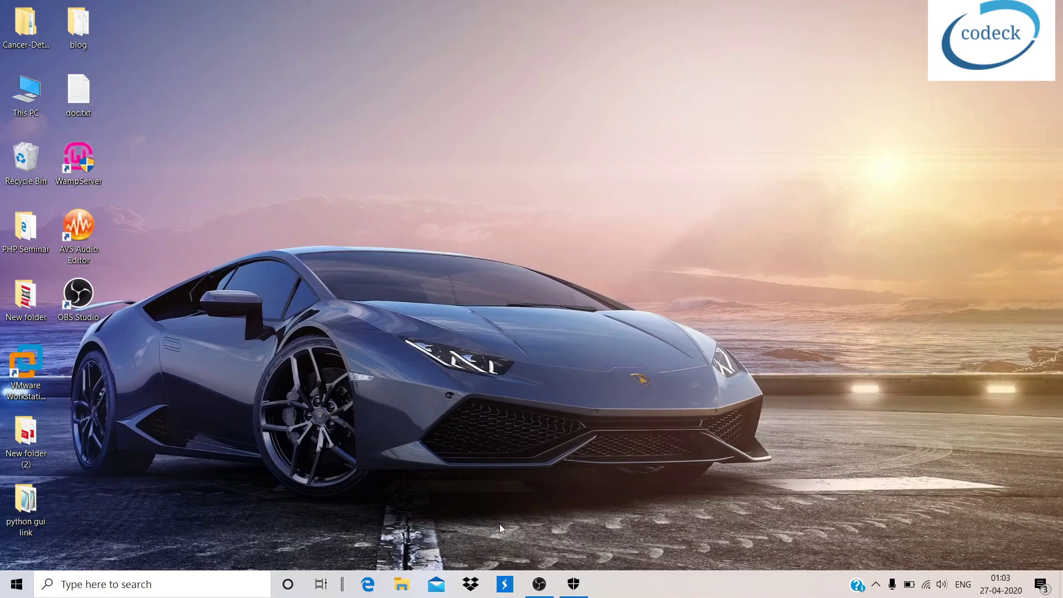
# Open File Explorer, repeatedly maximize and restore its windows to examine the window animation, and close them.
pyautogui.click(403, 588)
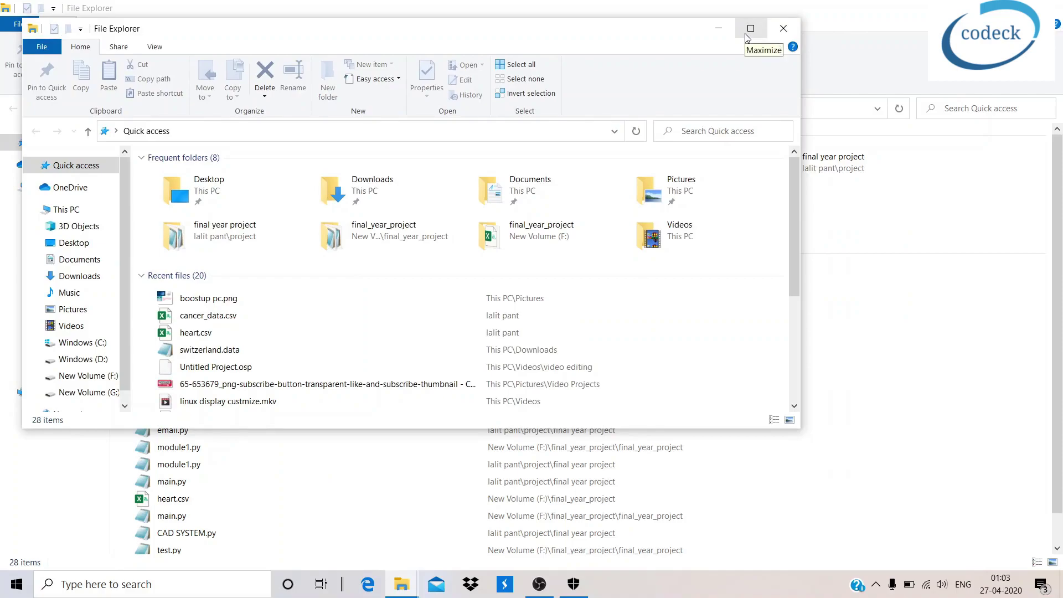
pyautogui.click(750, 29)
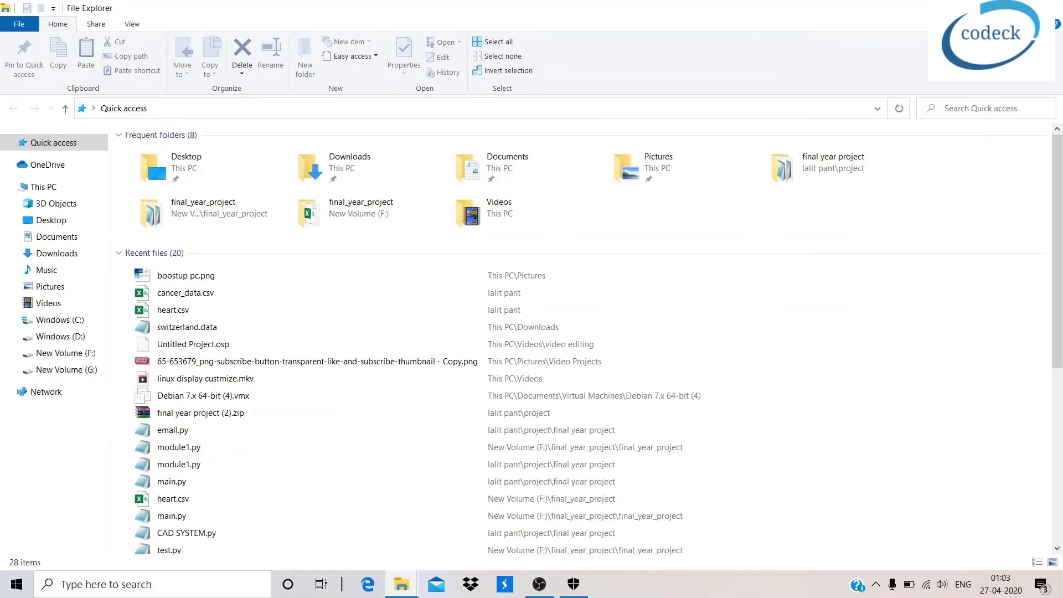
pyautogui.click(1026, 8)
pyautogui.click(750, 29)
pyautogui.doubleClick(868, 13)
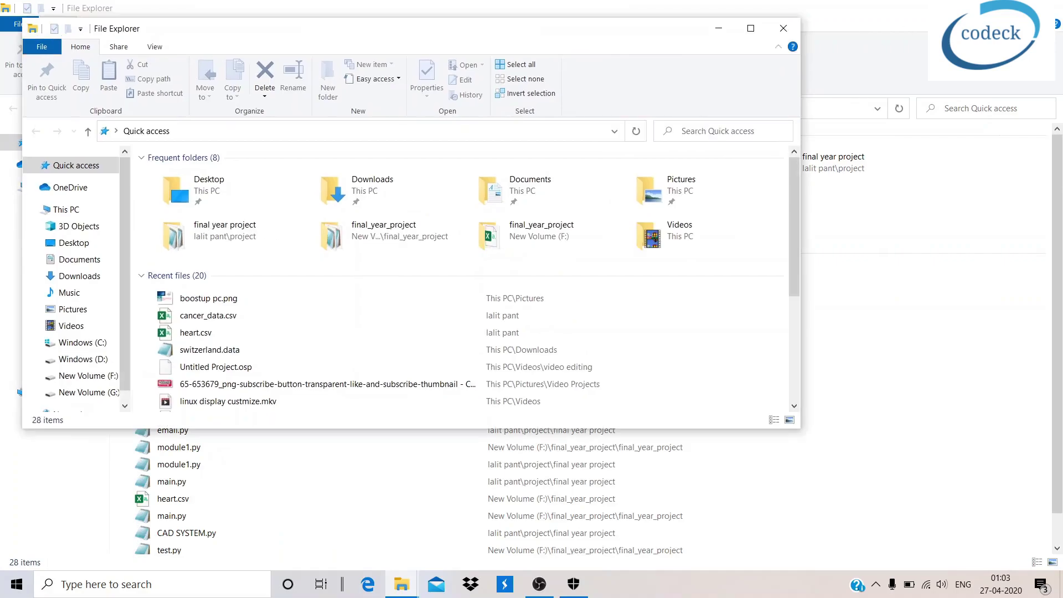
pyautogui.click(752, 28)
pyautogui.doubleClick(916, 13)
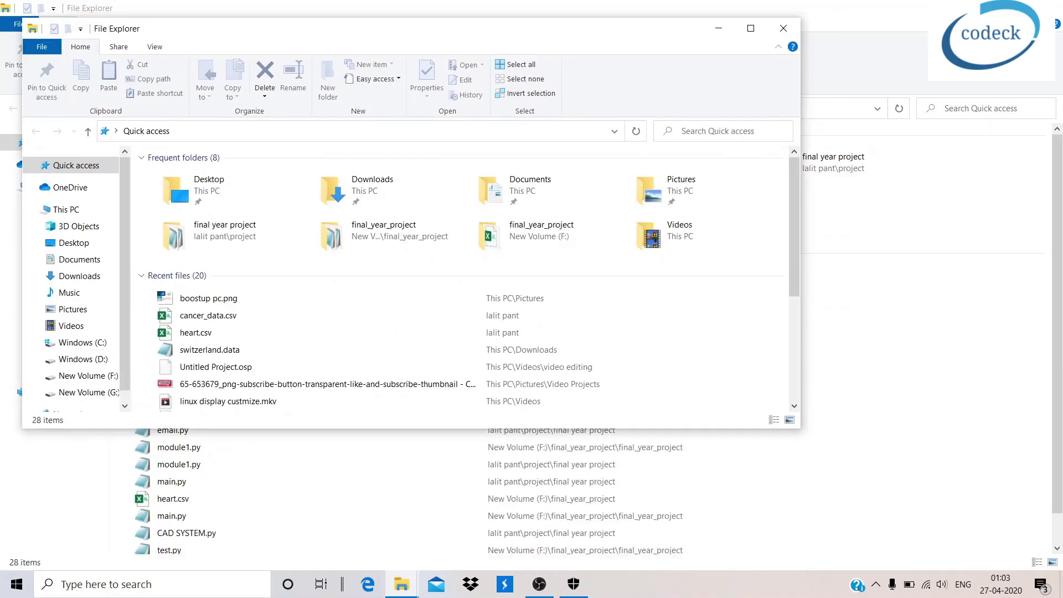
pyautogui.click(795, 32)
pyautogui.click(1057, 7)
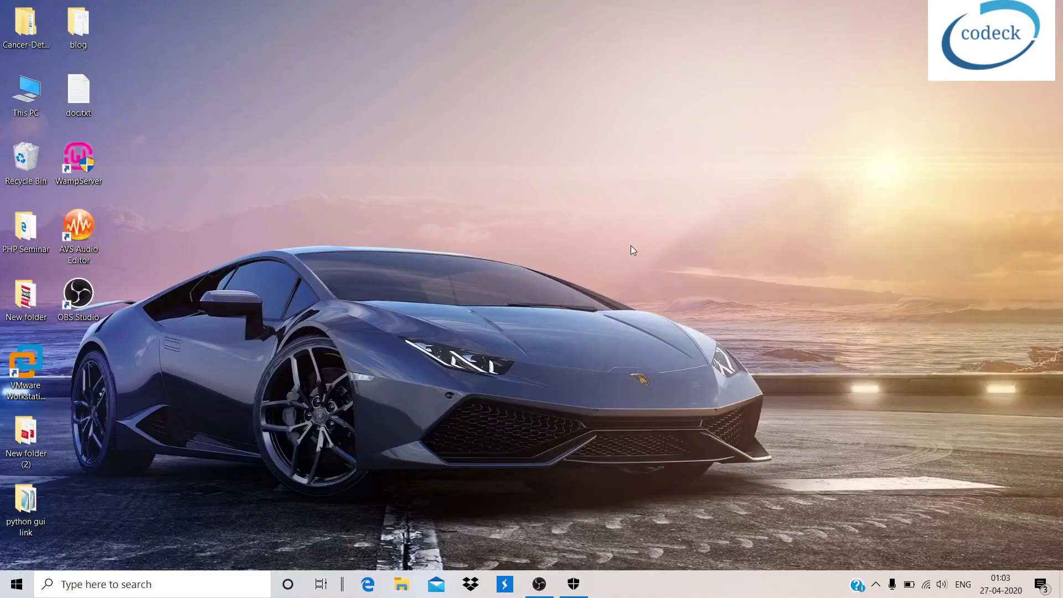
pyautogui.click(403, 587)
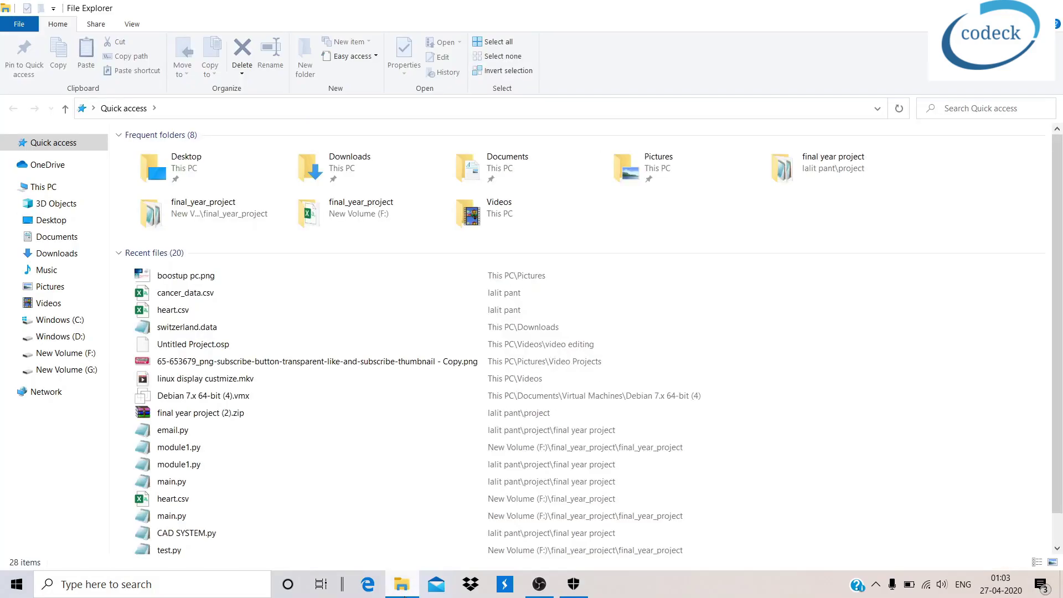
pyautogui.click(1057, 7)
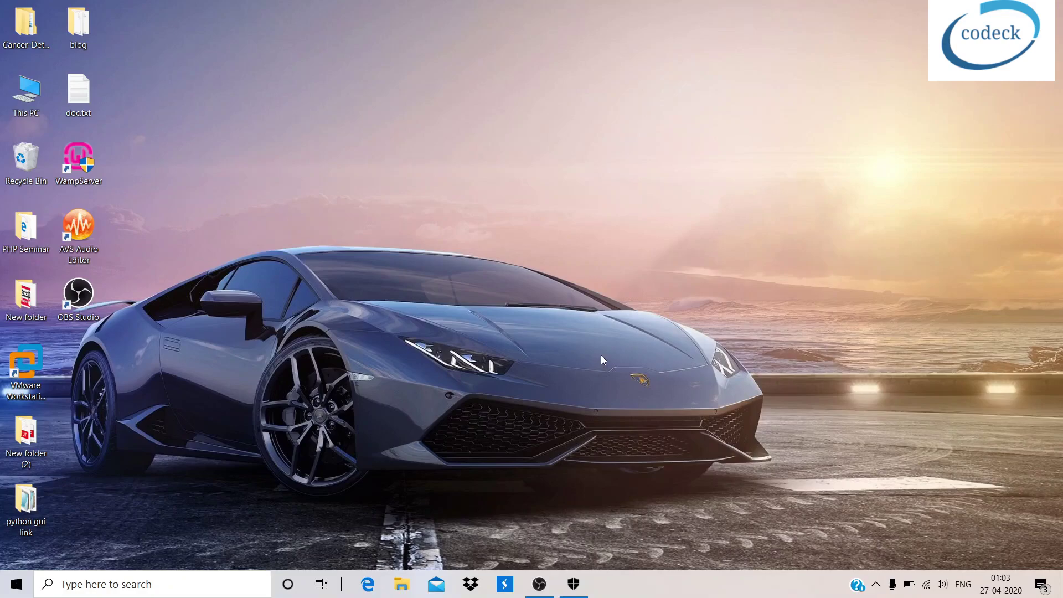
# Open the Performance Options from the advanced system settings of Control Panel's System page to view the visual effects.
pyautogui.click(184, 591)
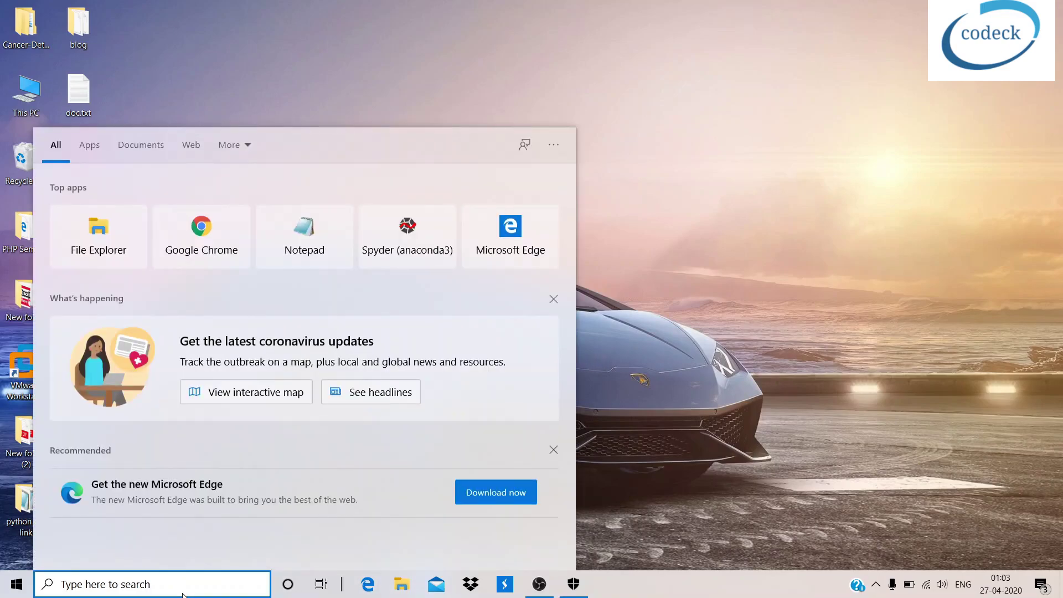
pyautogui.write('co')
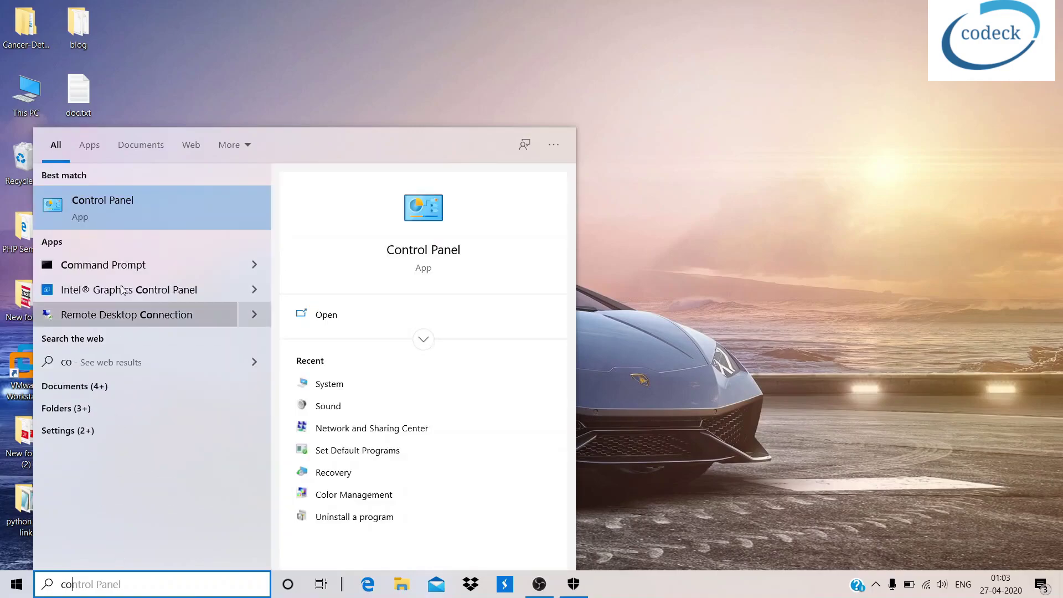
pyautogui.click(155, 221)
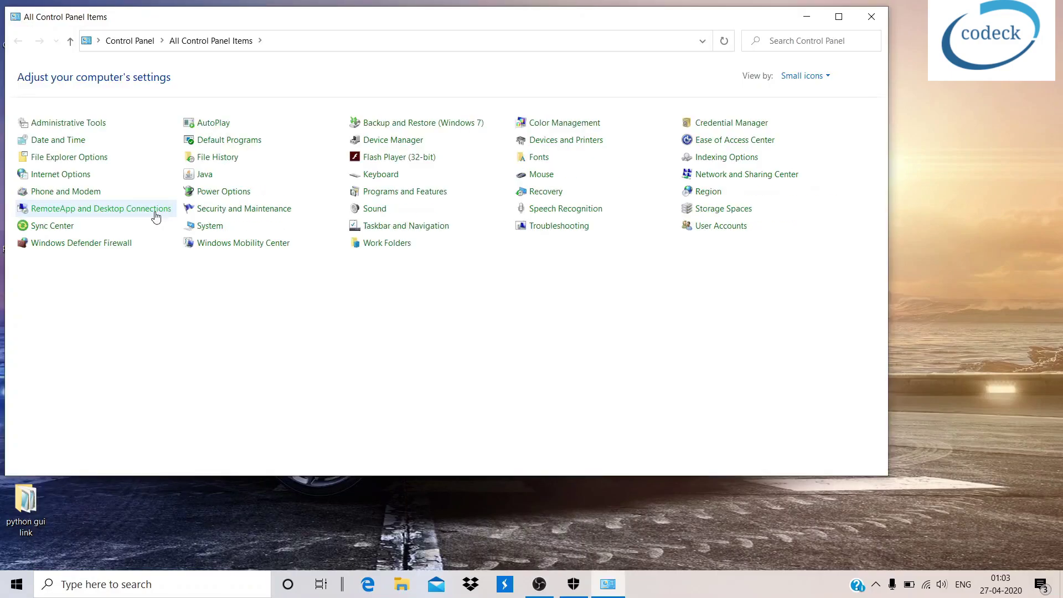
pyautogui.click(206, 227)
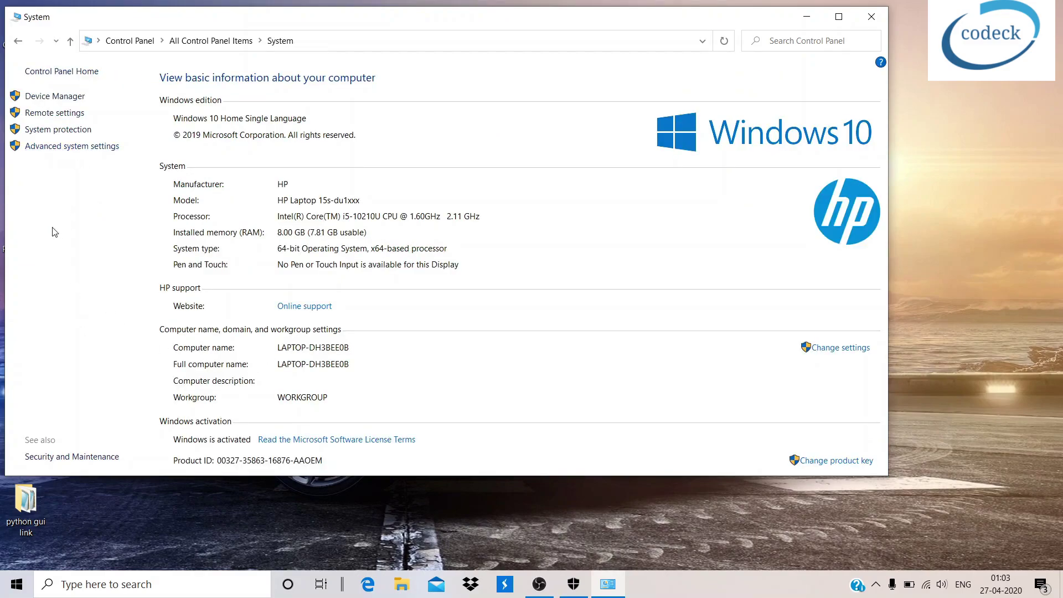
pyautogui.click(62, 146)
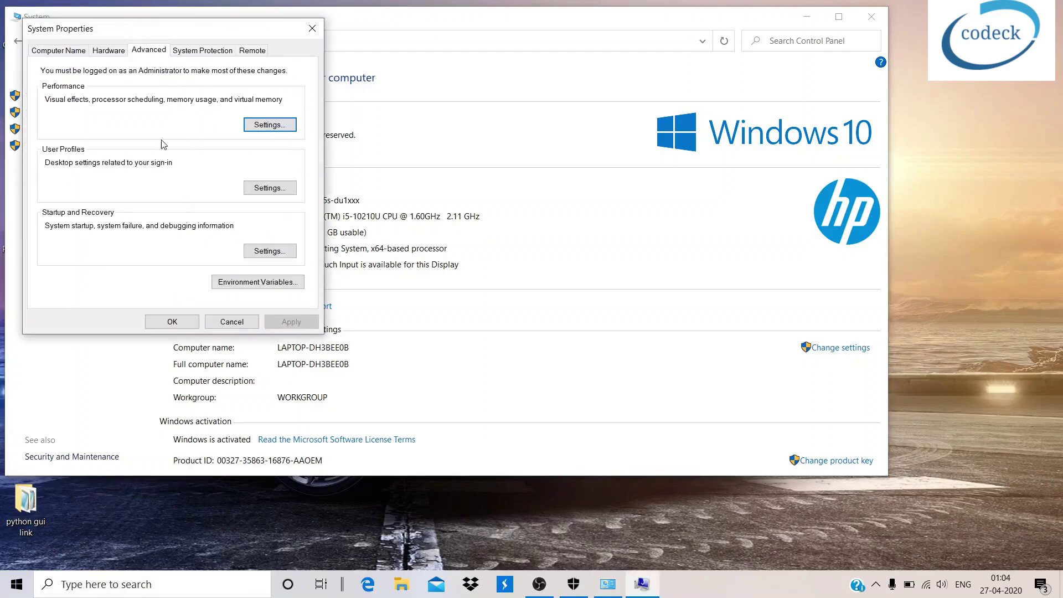
pyautogui.click(272, 131)
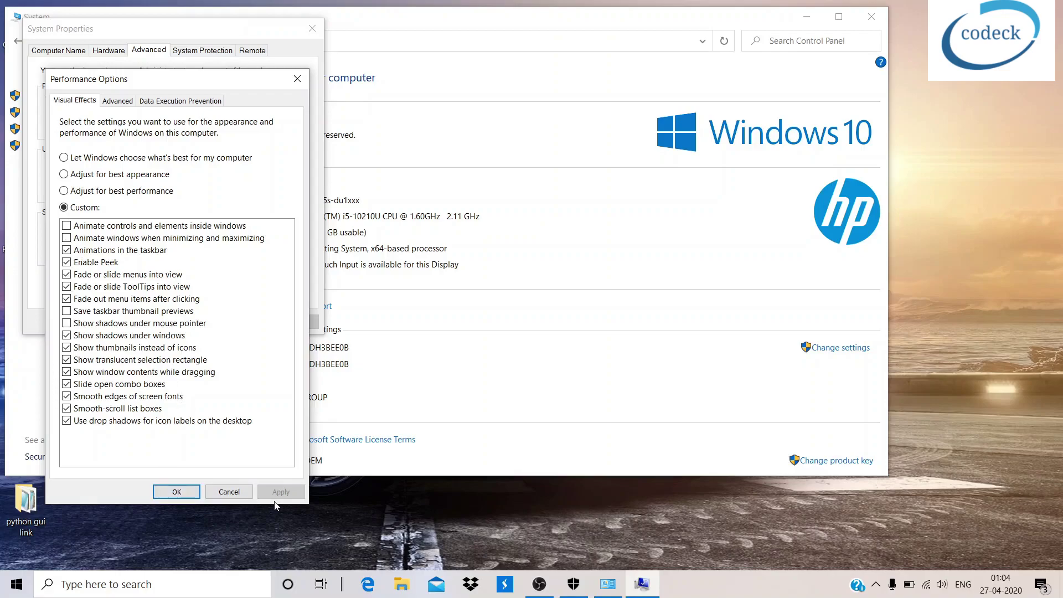
# Toggle Animate windows when minimizing and maximizing on and off again, apply the visual effects, close the dialogs, and minimize the System window.
pyautogui.click(67, 239)
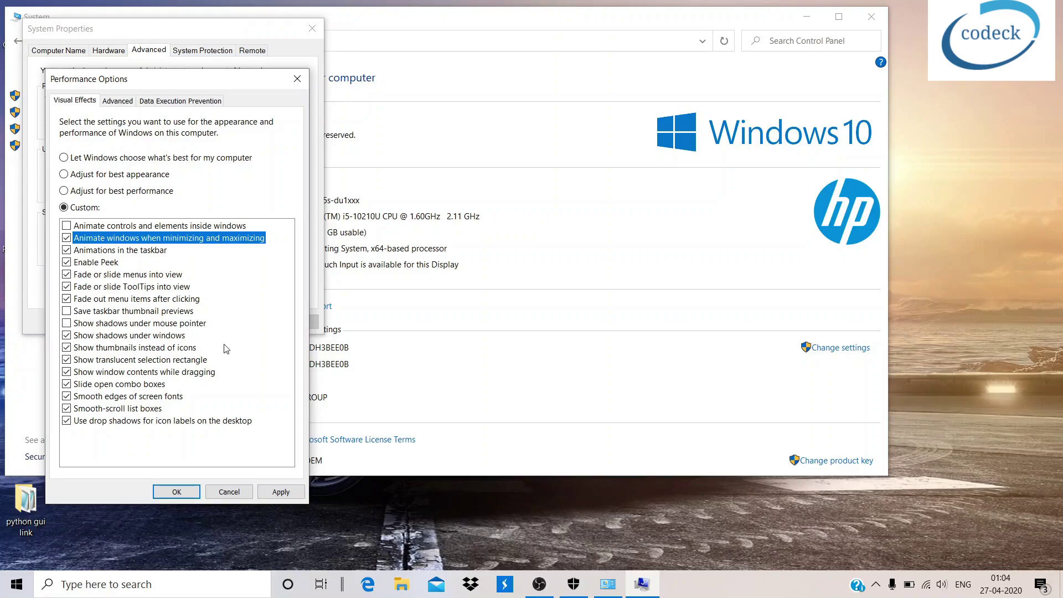
pyautogui.click(67, 238)
pyautogui.click(277, 493)
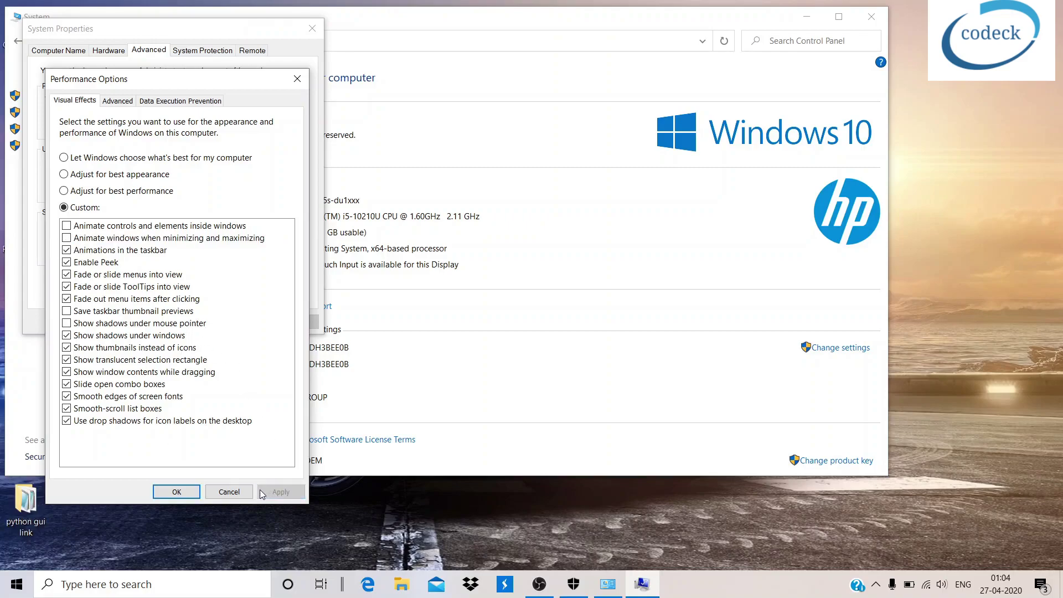
pyautogui.click(176, 492)
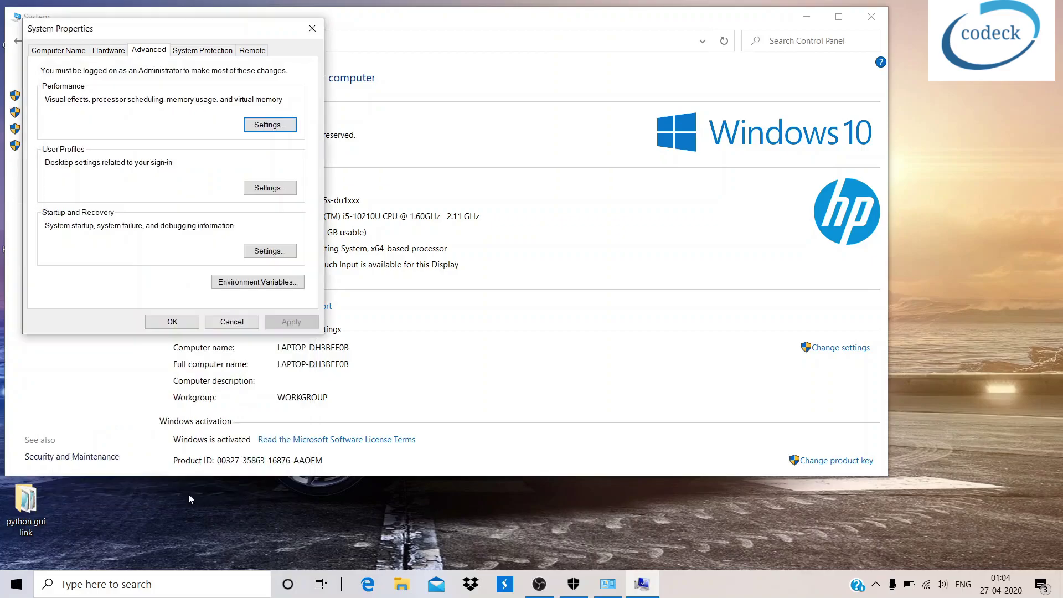
pyautogui.click(172, 323)
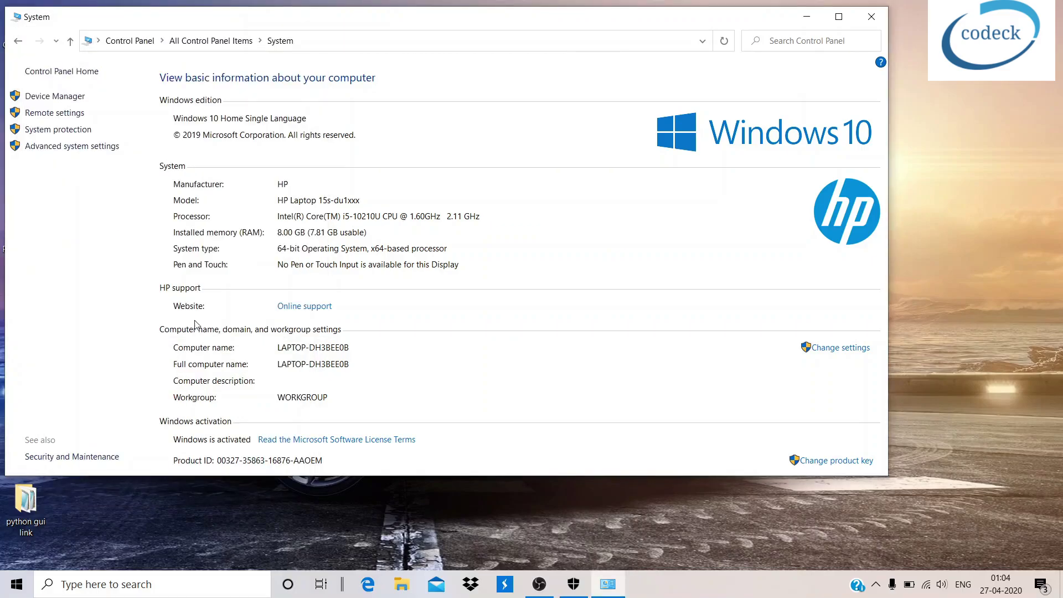
pyautogui.click(807, 17)
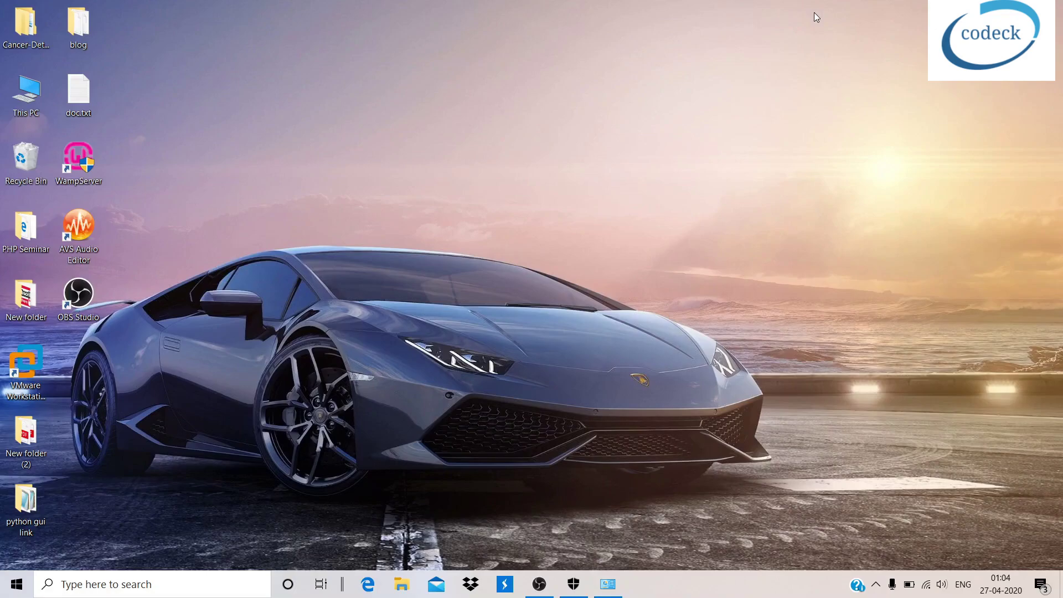